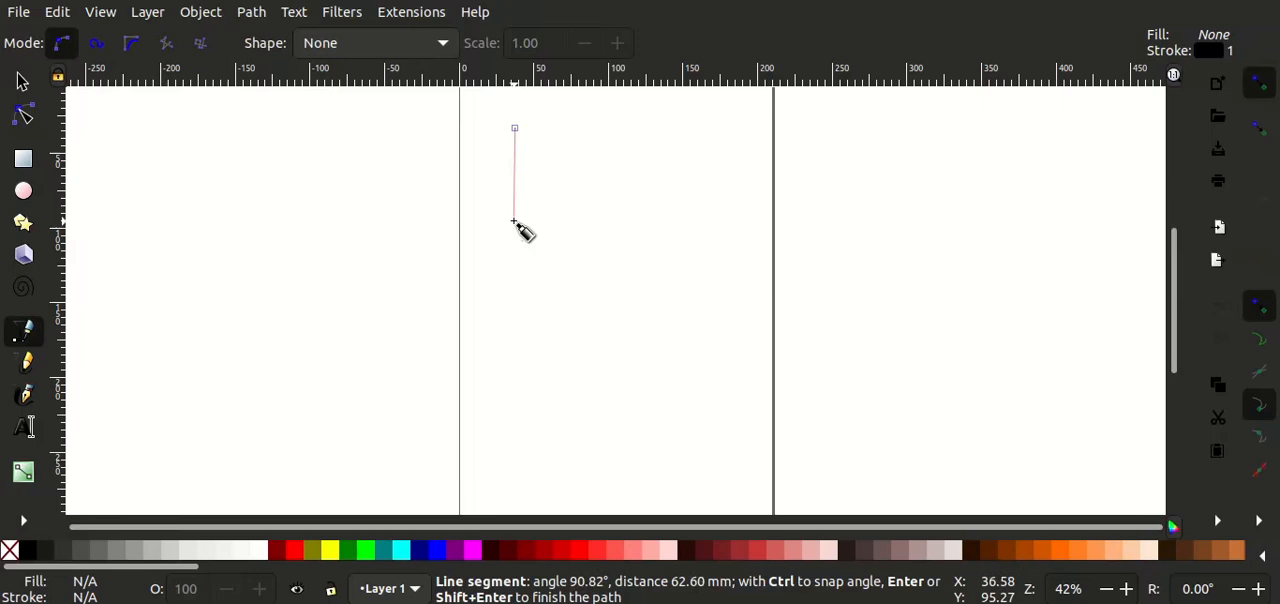
# Step: Draw a vertical line about 63 mm long near the page's upper left and bend it into an S-curve
pyautogui.doubleClick(514, 222)
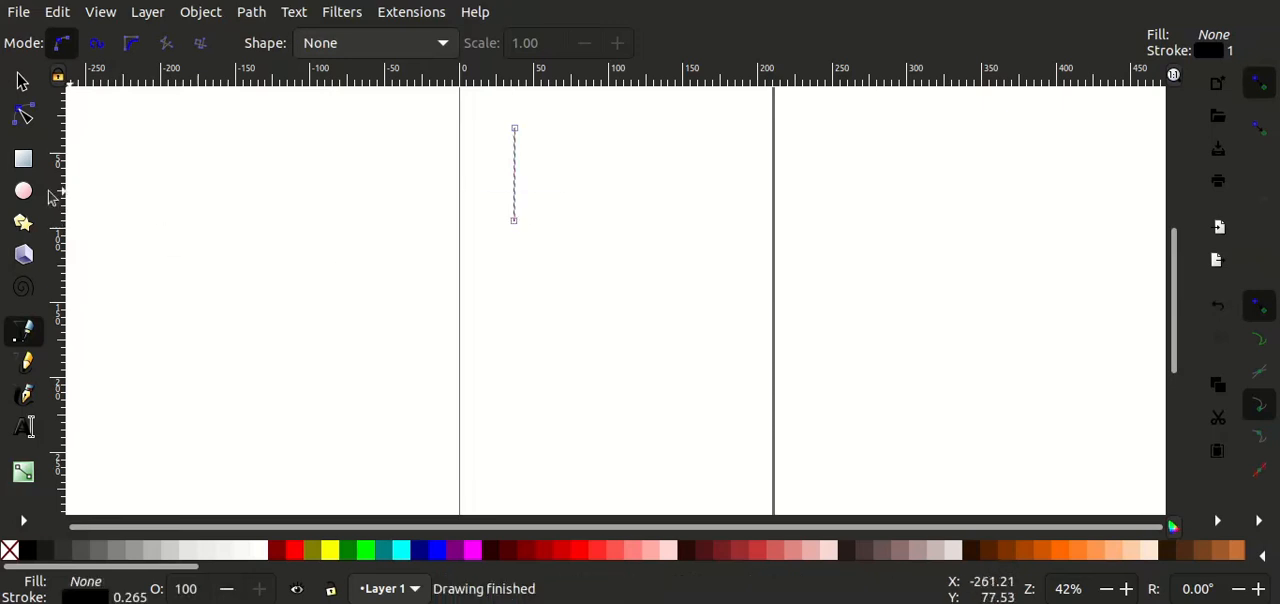
pyautogui.click(30, 122)
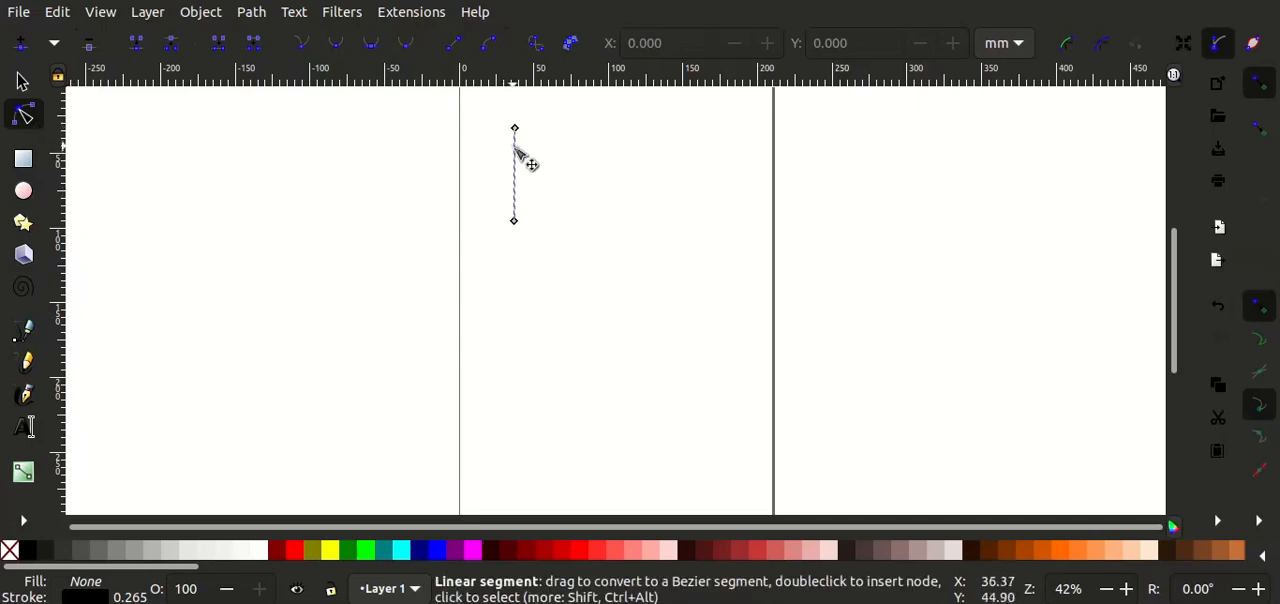
pyautogui.moveTo(519, 143); pyautogui.dragTo(511, 203)
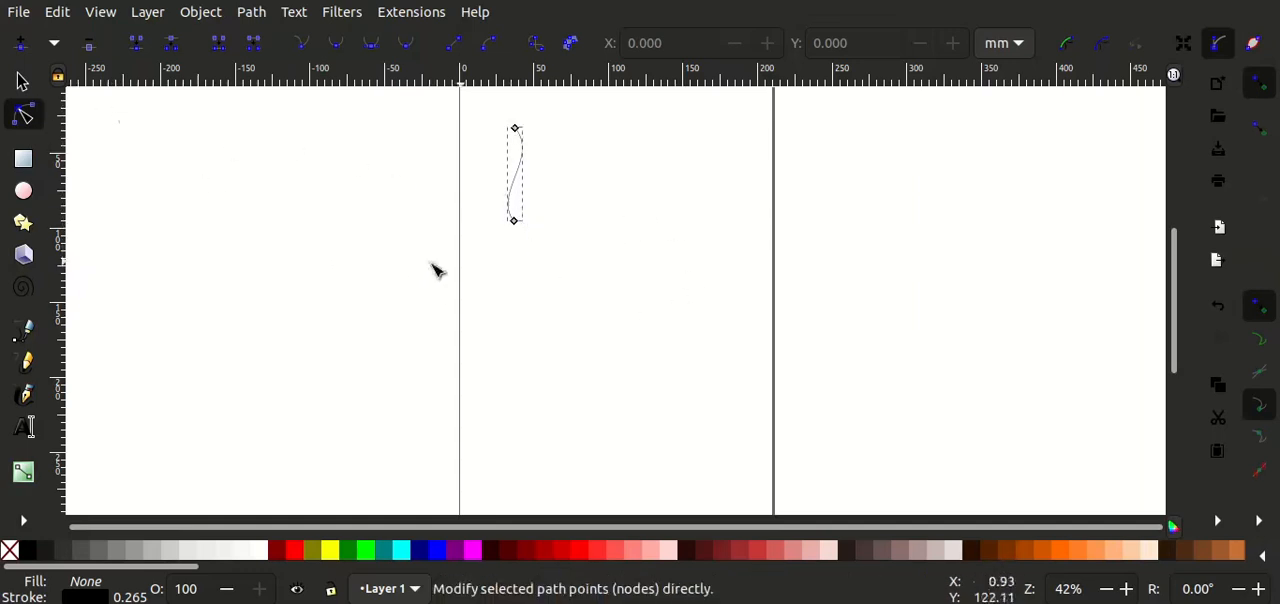
# Step: Give the S-curve no fill and a flat green stroke paint with RGBA 00de00ff
pyautogui.click(22, 82)
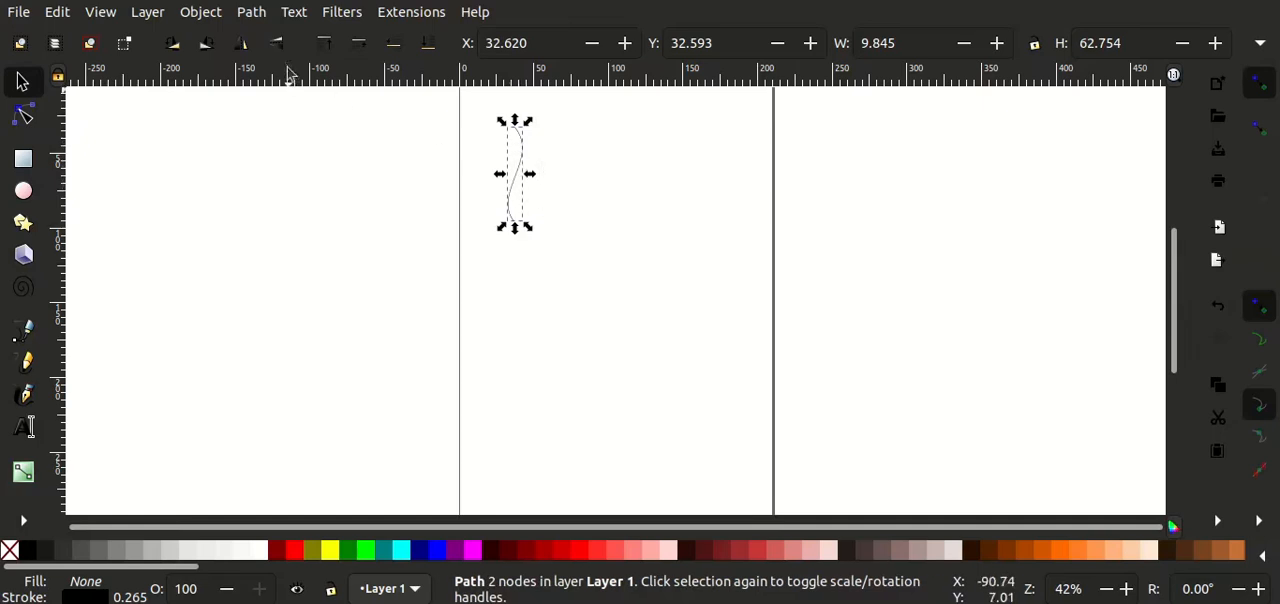
pyautogui.click(212, 18)
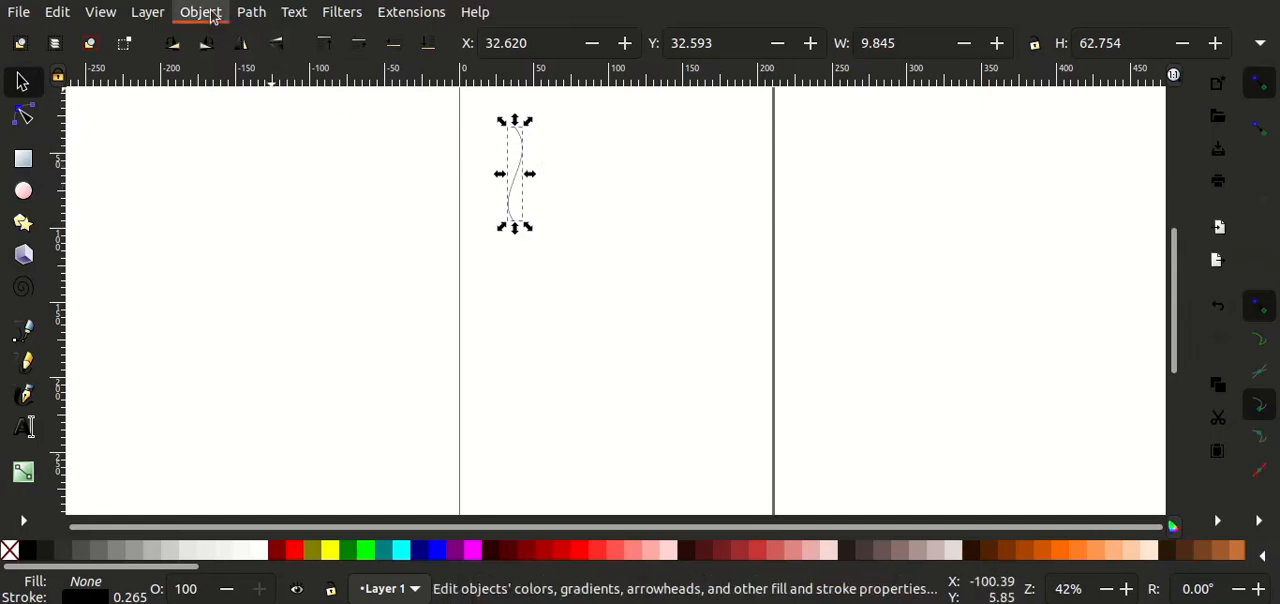
pyautogui.click(246, 46)
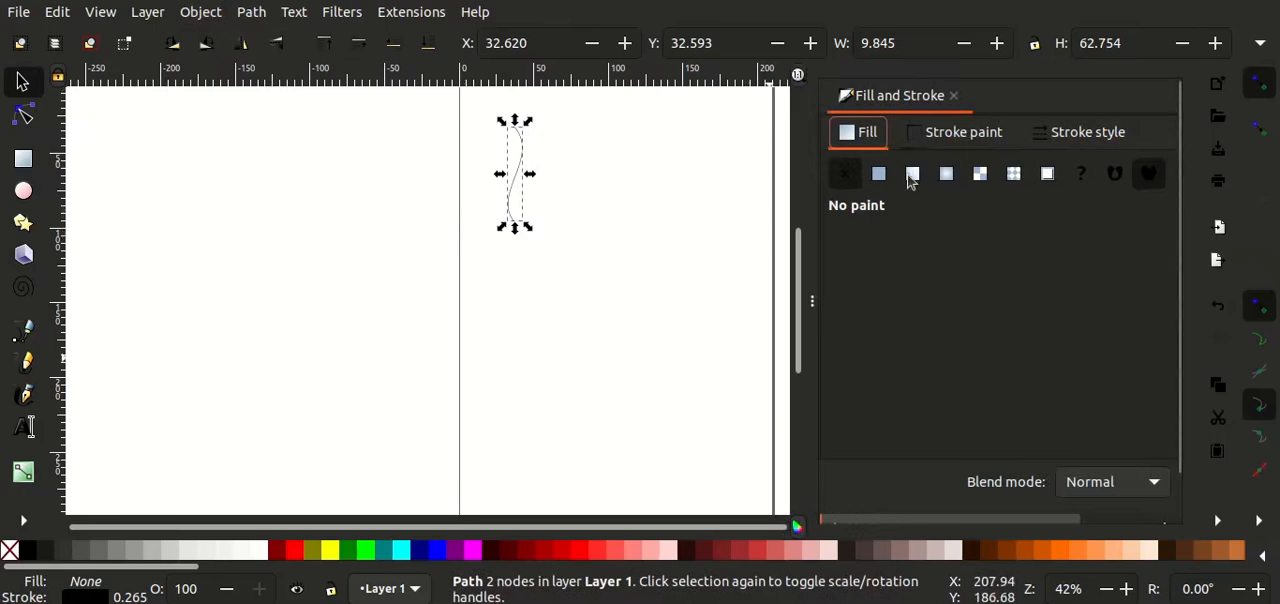
pyautogui.click(848, 173)
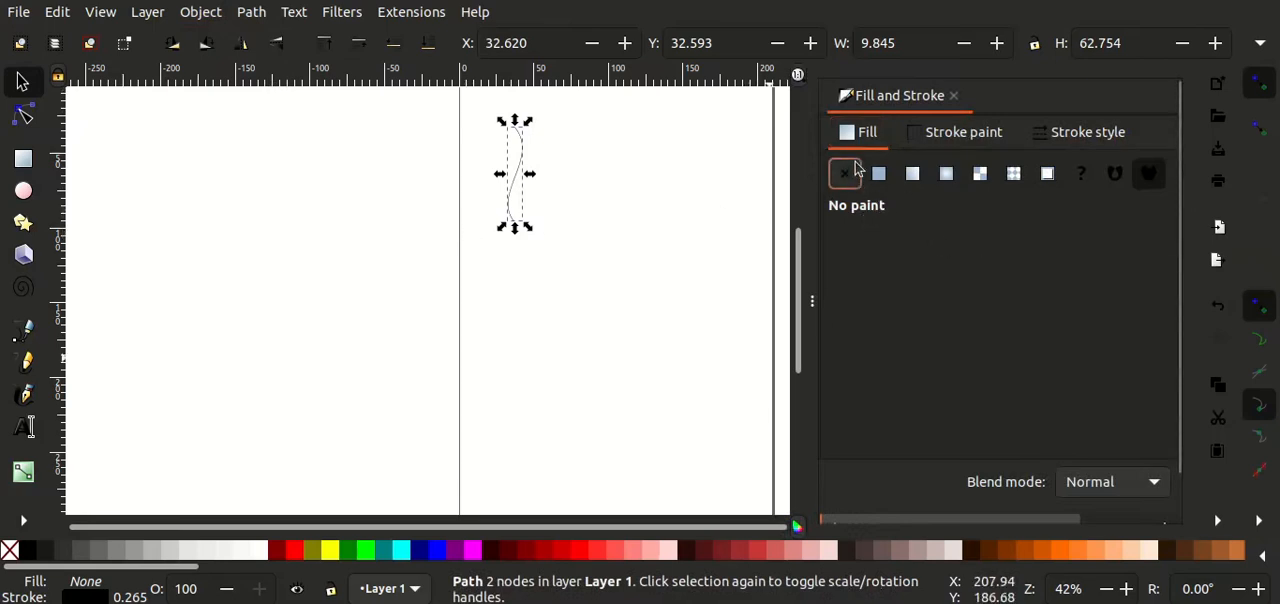
pyautogui.click(366, 551)
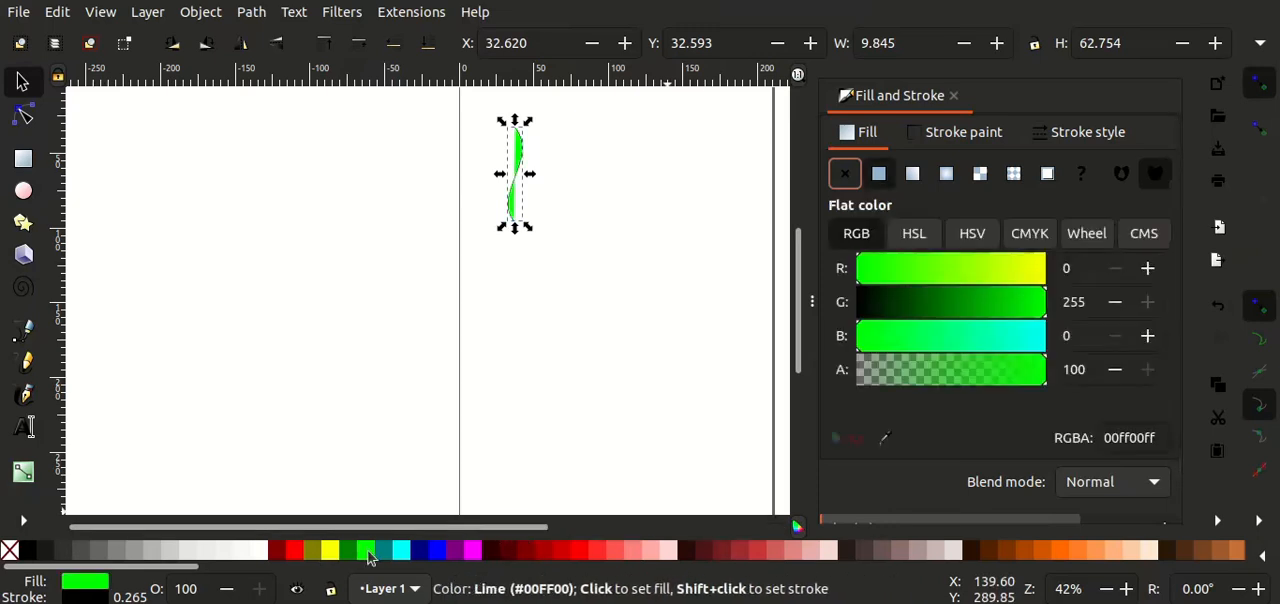
pyautogui.click(845, 174)
pyautogui.click(956, 140)
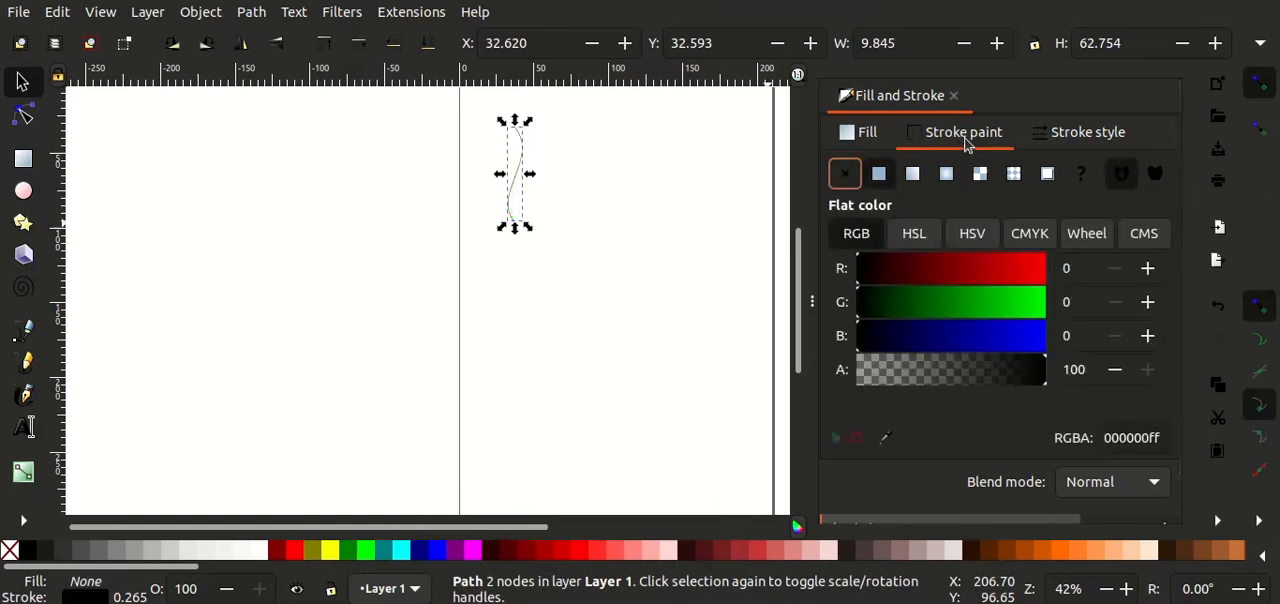
pyautogui.click(1022, 310)
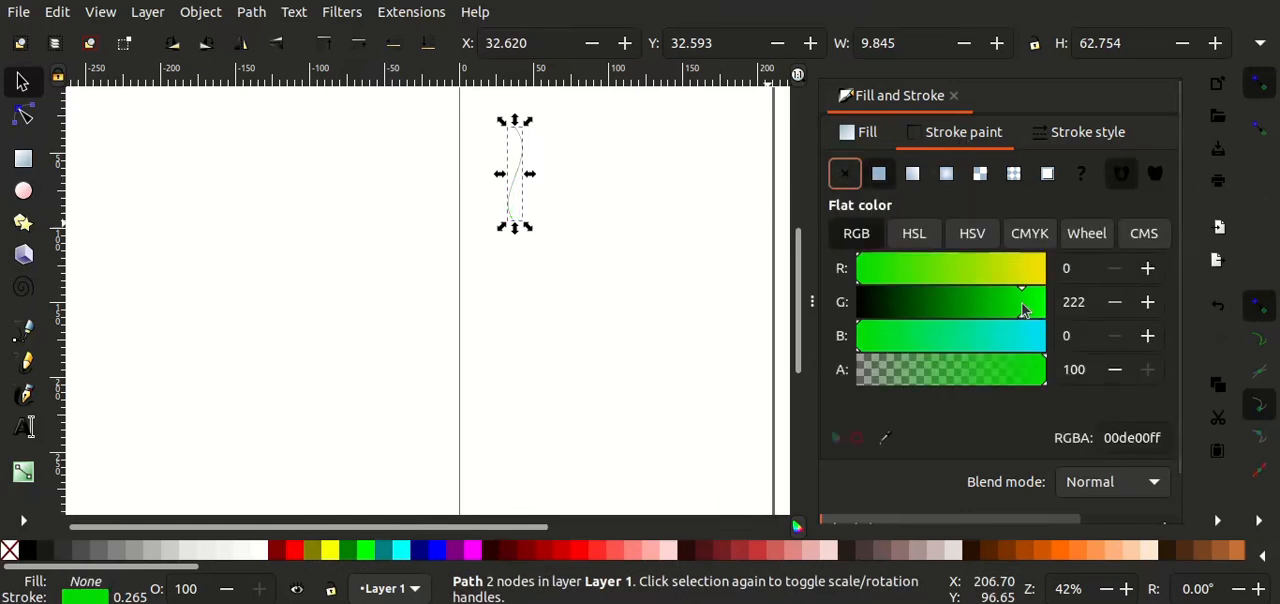
# Step: Set the S-curve's stroke width to 1.065 mm and close the Fill and Stroke settings
pyautogui.click(1075, 143)
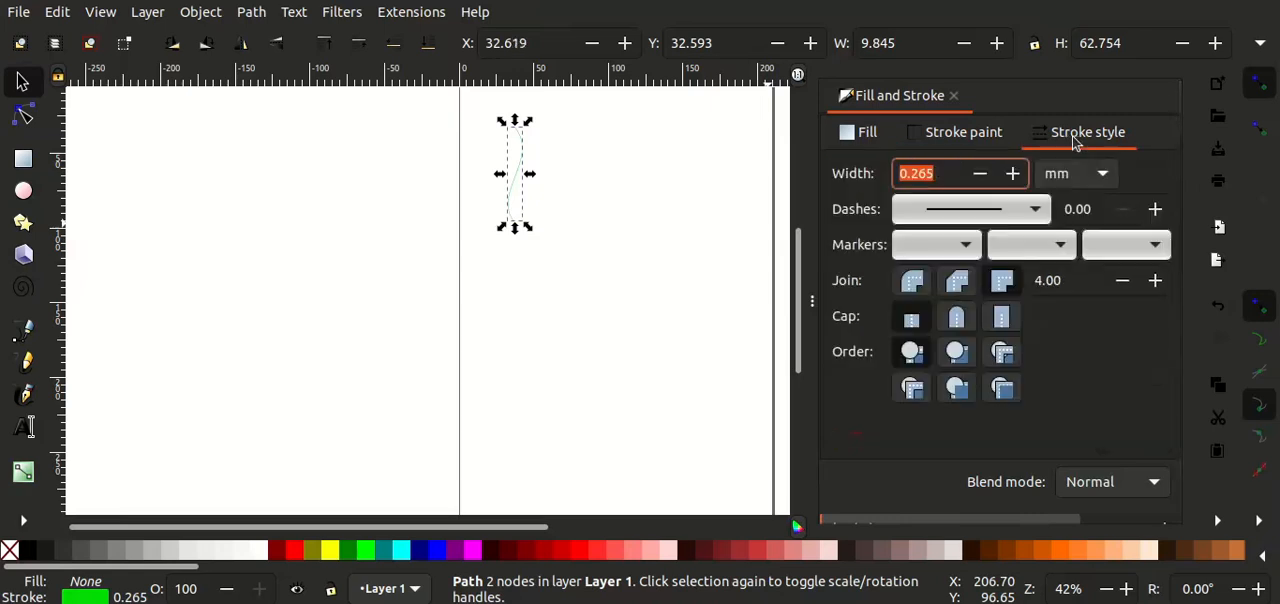
pyautogui.click(1012, 174)
pyautogui.click(1012, 174)
pyautogui.click(1012, 174)
pyautogui.click(1012, 174)
pyautogui.click(1012, 174)
pyautogui.click(1012, 174)
pyautogui.click(1012, 174)
pyautogui.click(1012, 174)
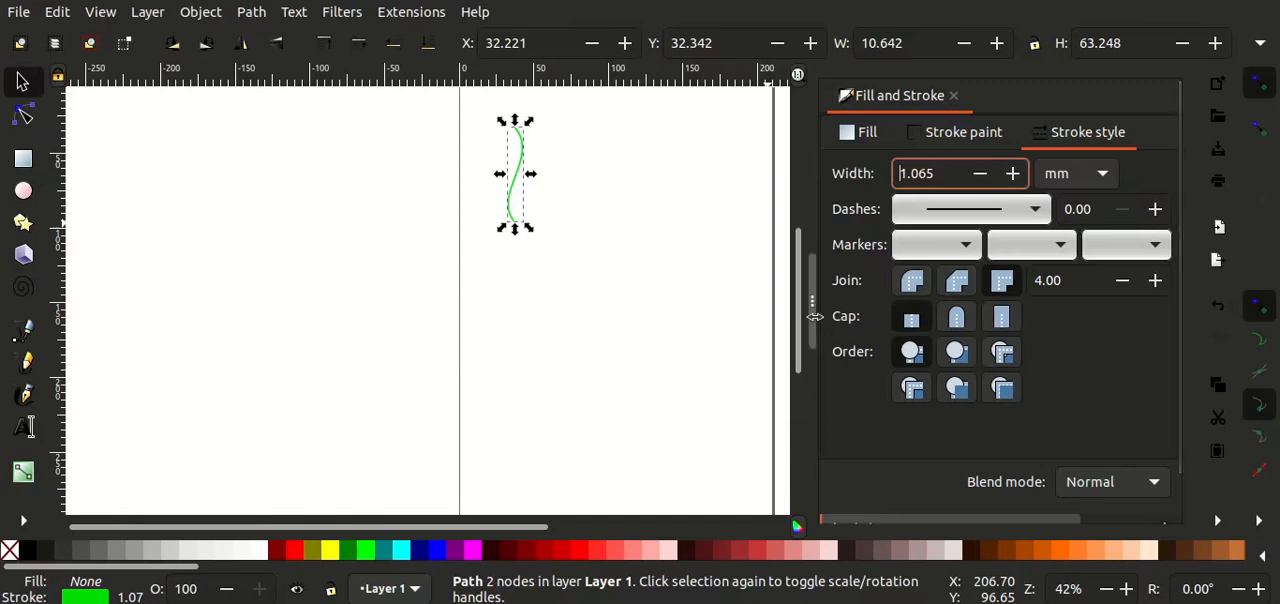
pyautogui.hotkey('ctrl', 'shift', 'f')
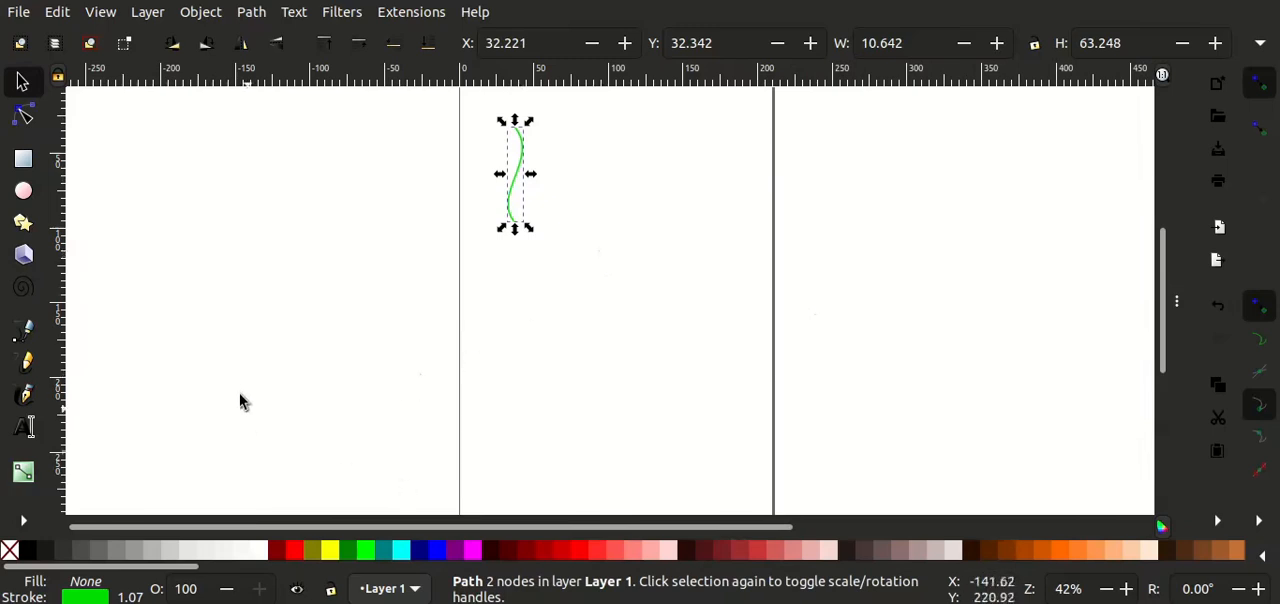
# Step: Draw a circle about 40 mm wide to the right of the curve, with a flat lime green fill and no stroke
pyautogui.click(24, 192)
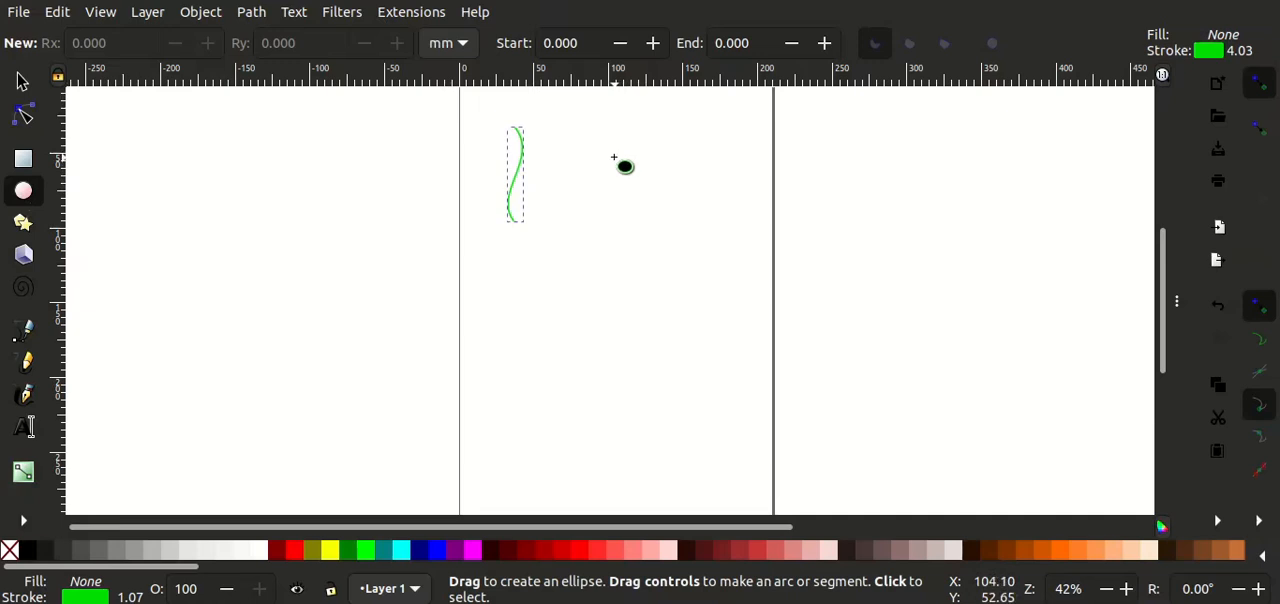
pyautogui.moveTo(614, 157)
pyautogui.mouseDown()
pyautogui.moveTo(627, 198)
pyautogui.moveTo(675, 218)
pyautogui.mouseUp()
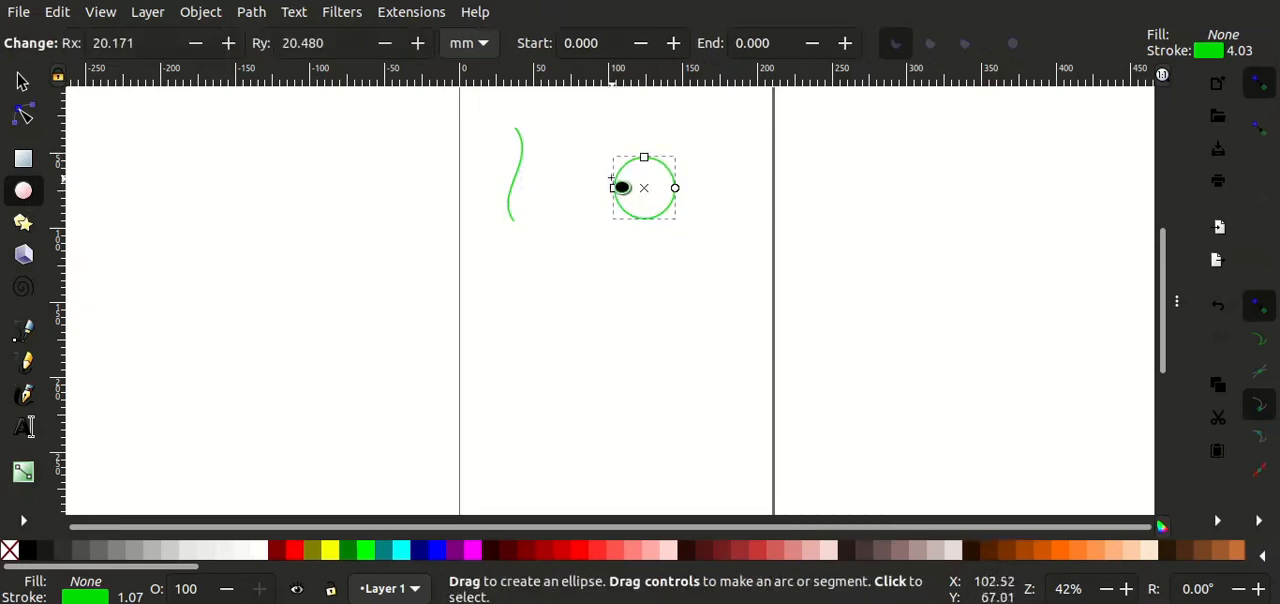
pyautogui.click(211, 15)
pyautogui.click(277, 13)
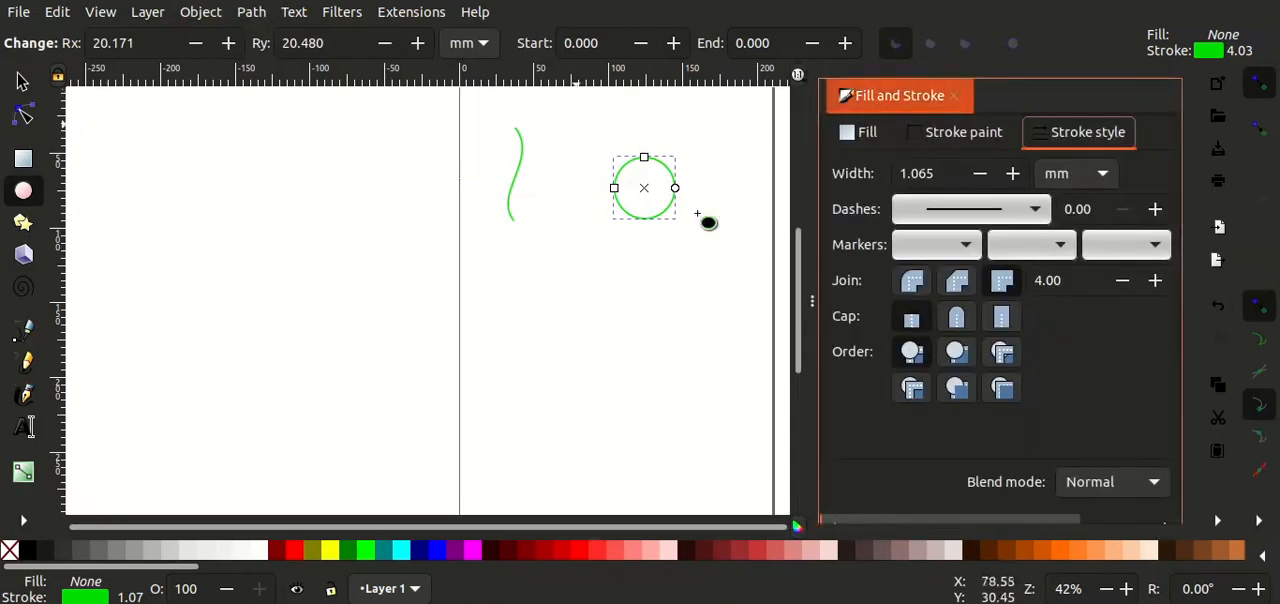
pyautogui.click(965, 138)
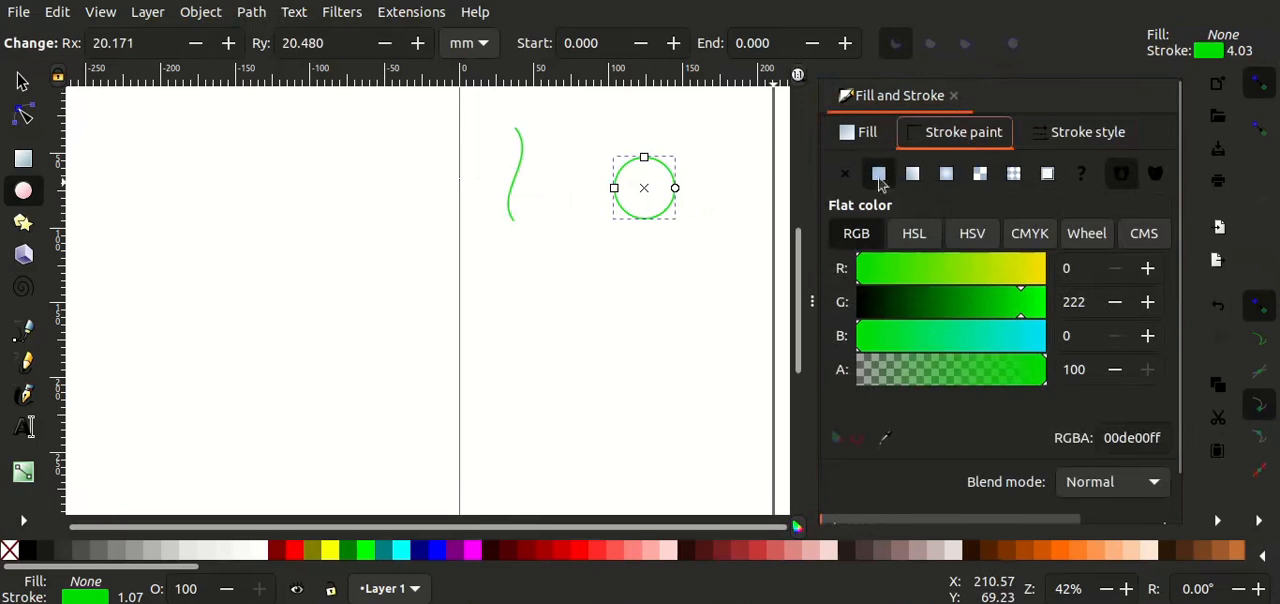
pyautogui.click(866, 140)
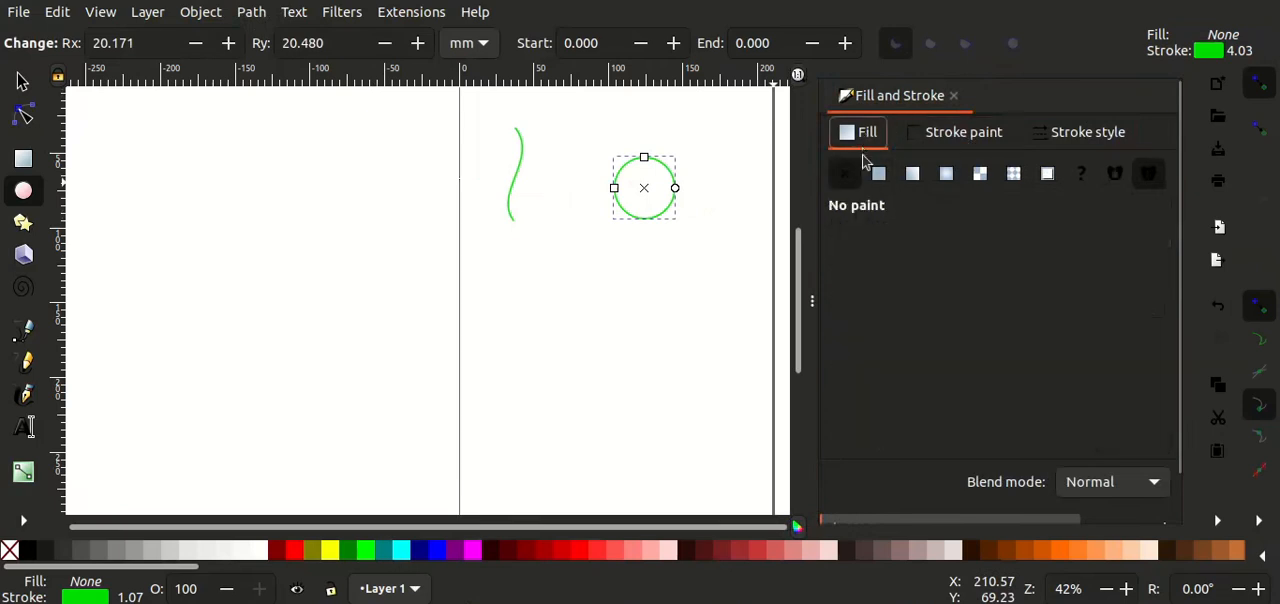
pyautogui.click(880, 175)
pyautogui.click(945, 138)
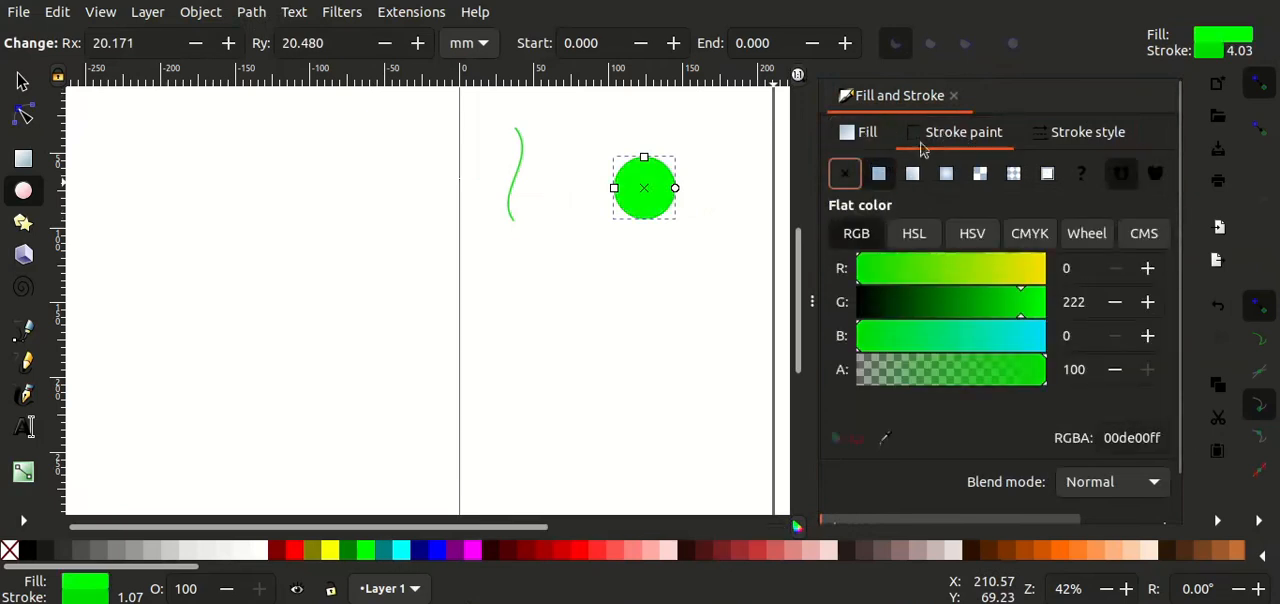
pyautogui.click(852, 174)
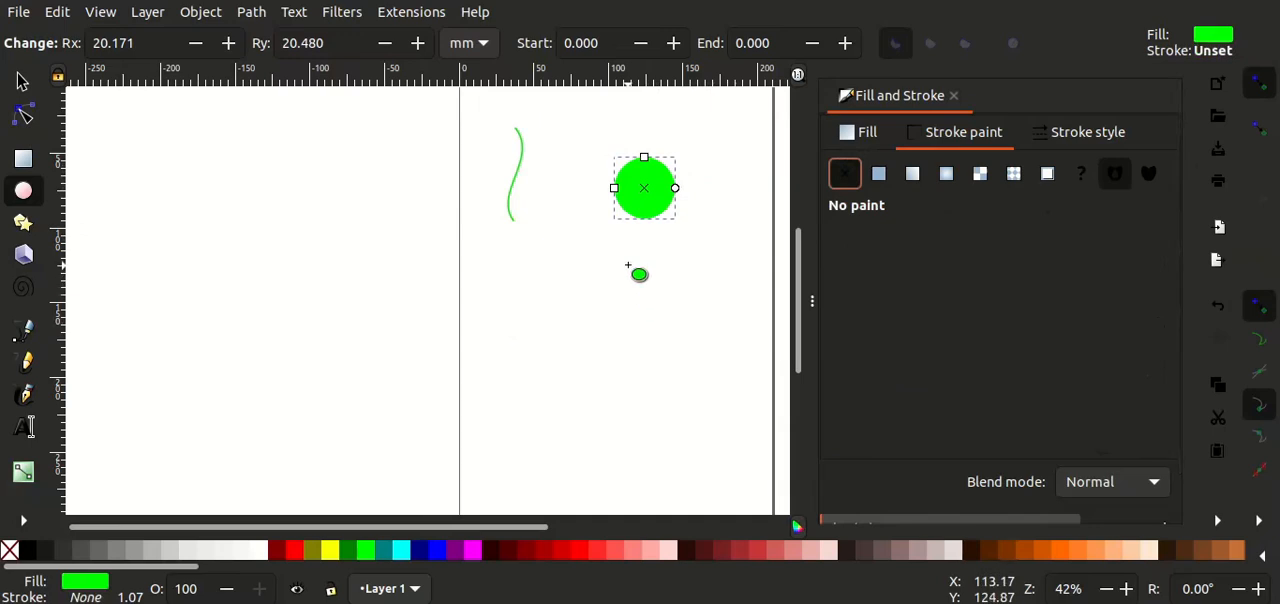
# Step: Draw a second ellipse below the circle and scale it down to about 44 by 42 mm
pyautogui.moveTo(628, 263)
pyautogui.mouseDown()
pyautogui.moveTo(707, 351)
pyautogui.moveTo(720, 346)
pyautogui.mouseUp()
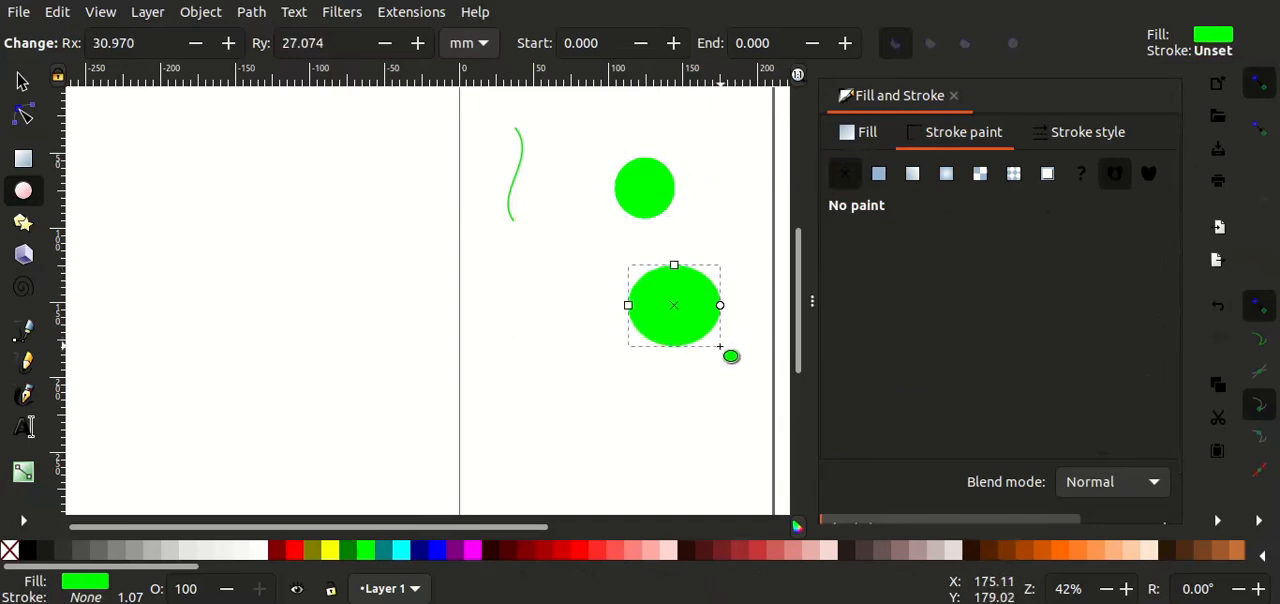
pyautogui.click(26, 83)
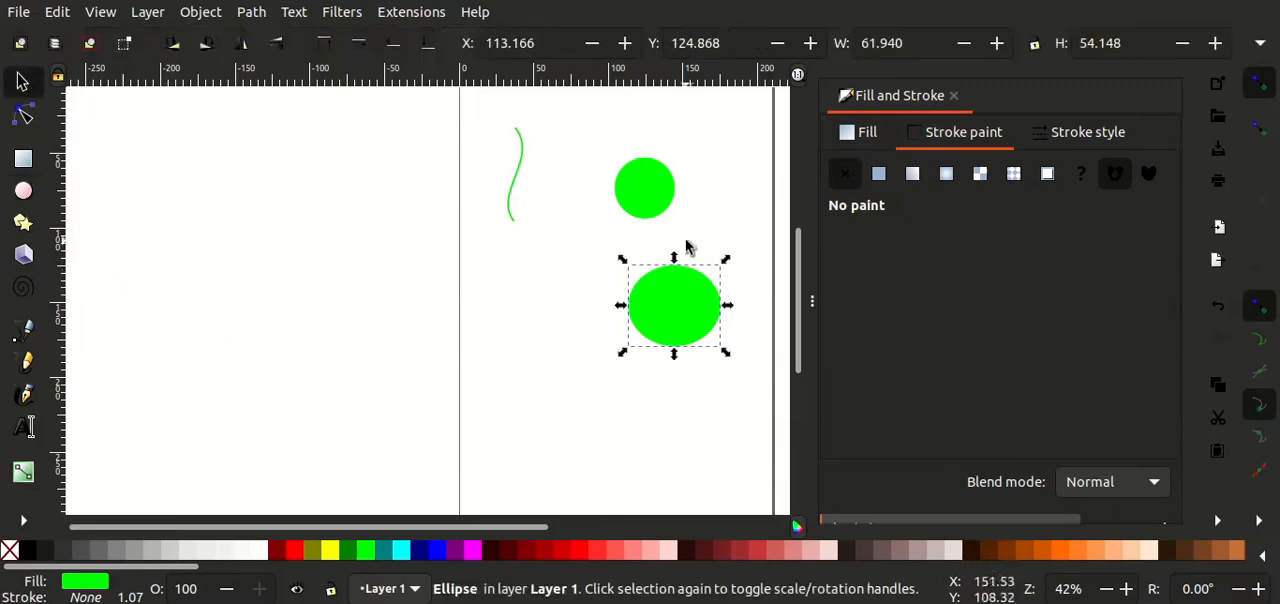
pyautogui.moveTo(728, 362); pyautogui.dragTo(700, 338)
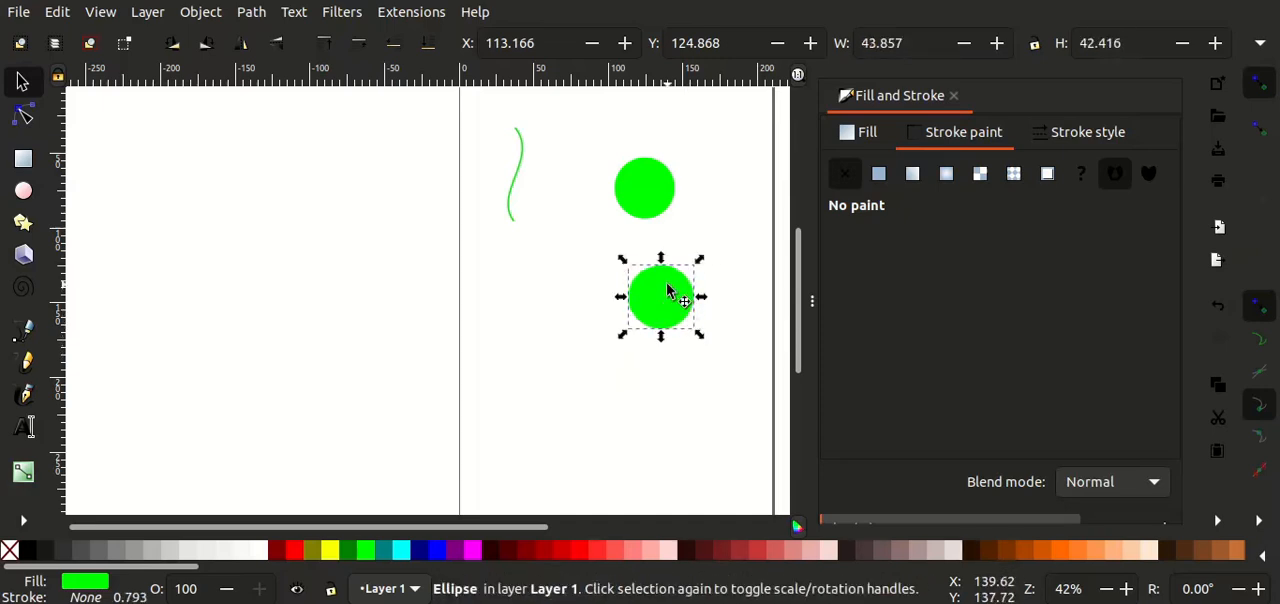
# Step: Fill the second ellipse with Green (#008000) and move it over the right part of the first circle
pyautogui.click(348, 550)
pyautogui.moveTo(663, 306); pyautogui.dragTo(688, 193)
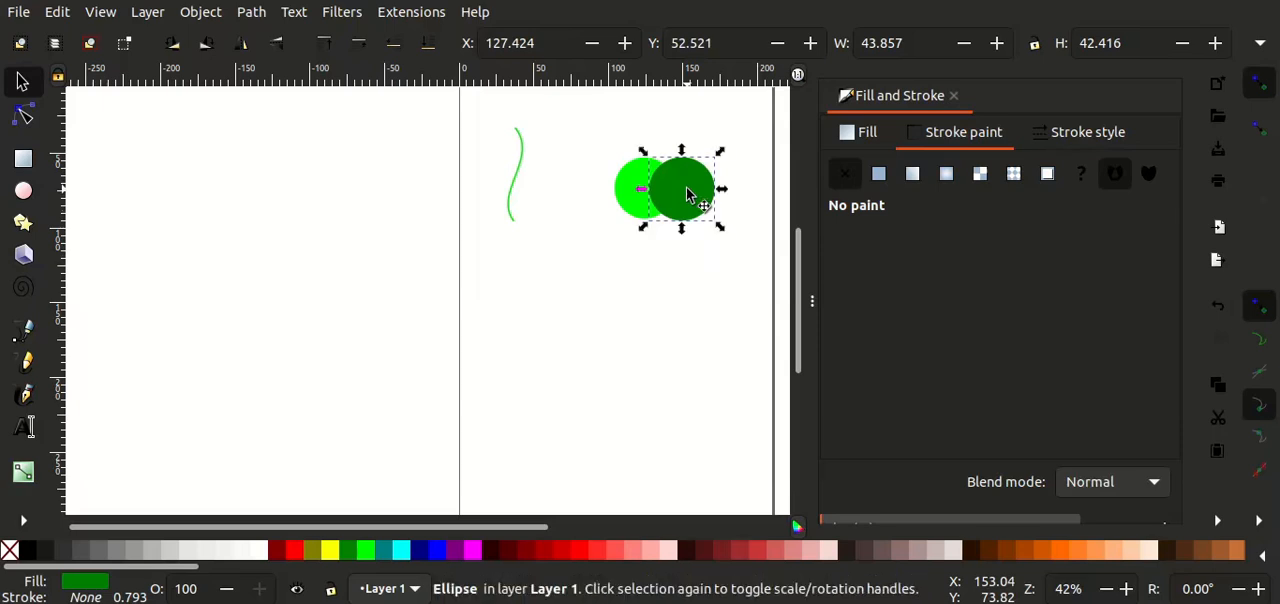
pyautogui.click(645, 262)
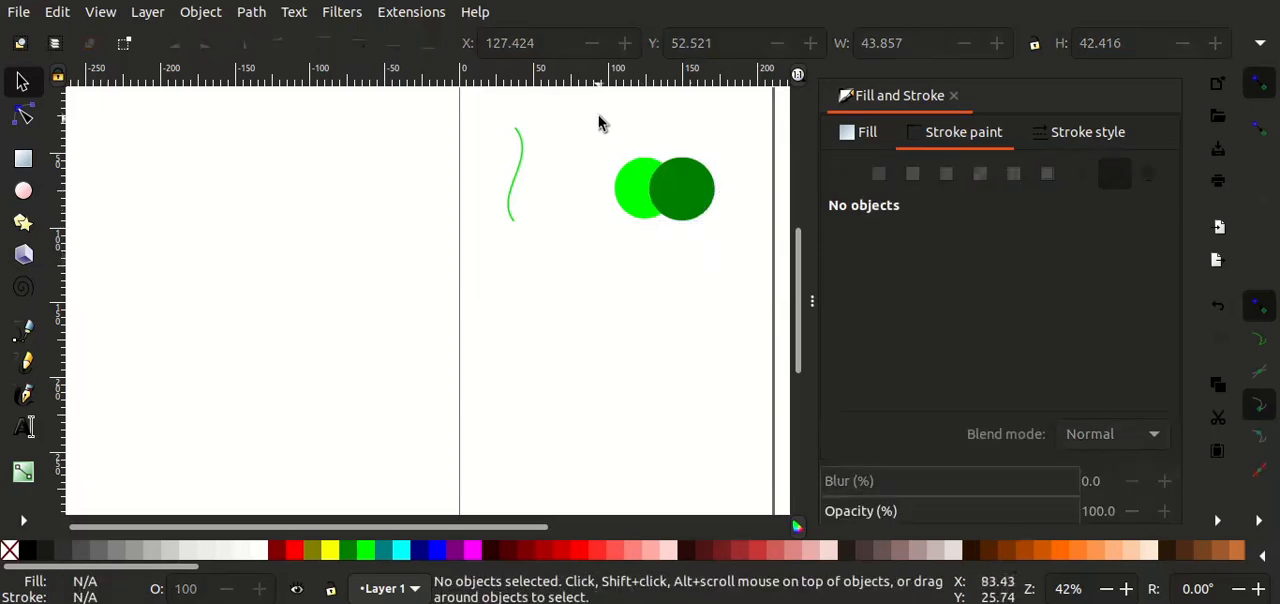
# Step: Select both overlapping circles and intersect them into a single leaf shape
pyautogui.moveTo(591, 128); pyautogui.dragTo(743, 257)
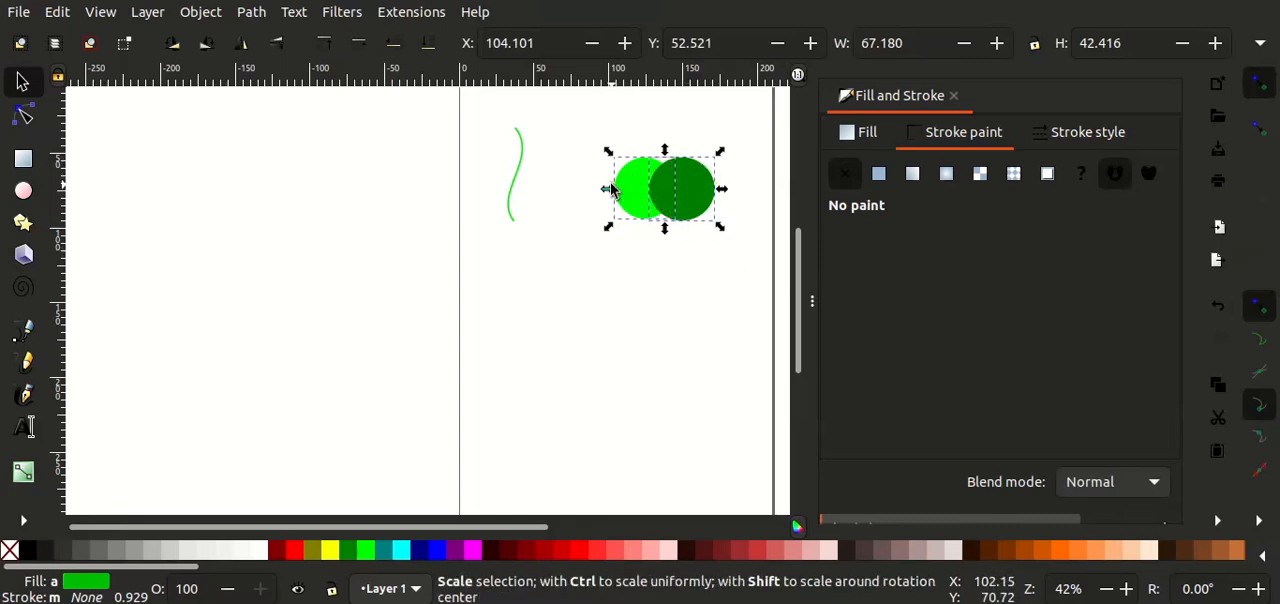
pyautogui.click(260, 13)
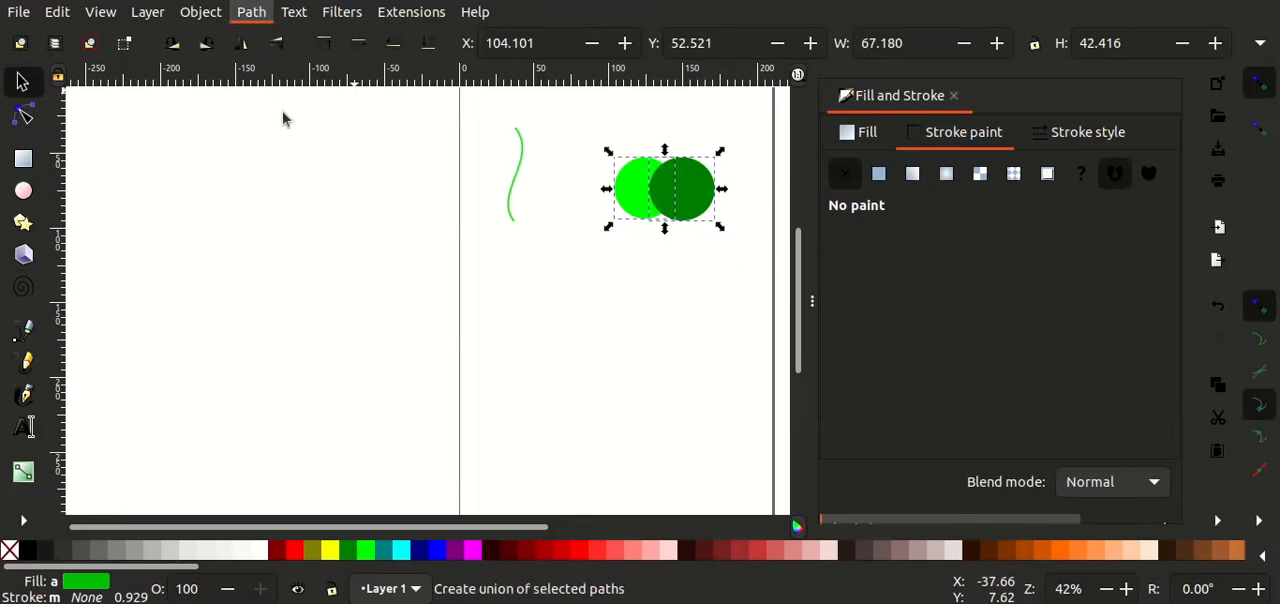
pyautogui.click(340, 156)
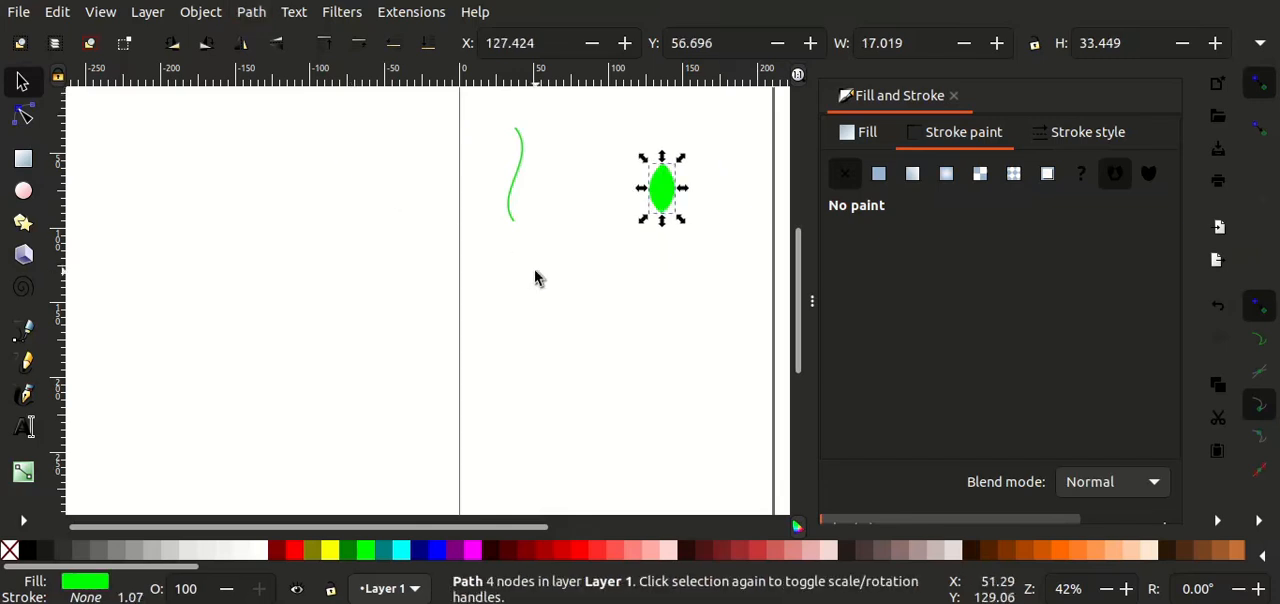
# Step: Rotate the leaf shape clockwise until it lies diagonally, pointing to the upper right
pyautogui.click(670, 200)
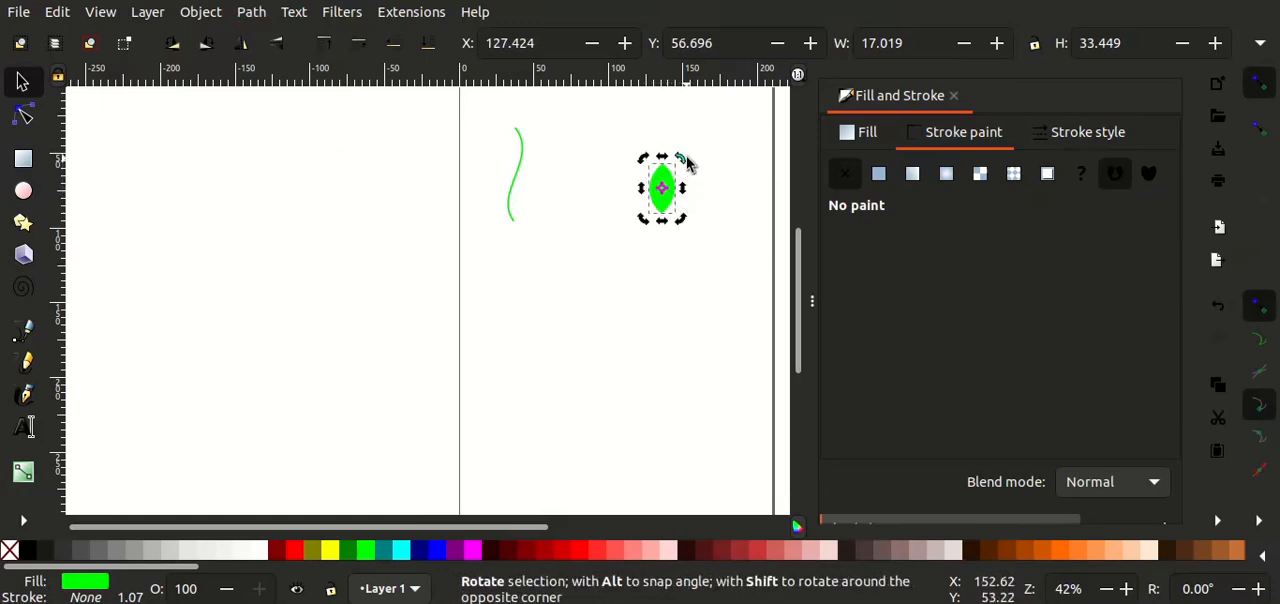
pyautogui.moveTo(681, 163); pyautogui.dragTo(695, 189)
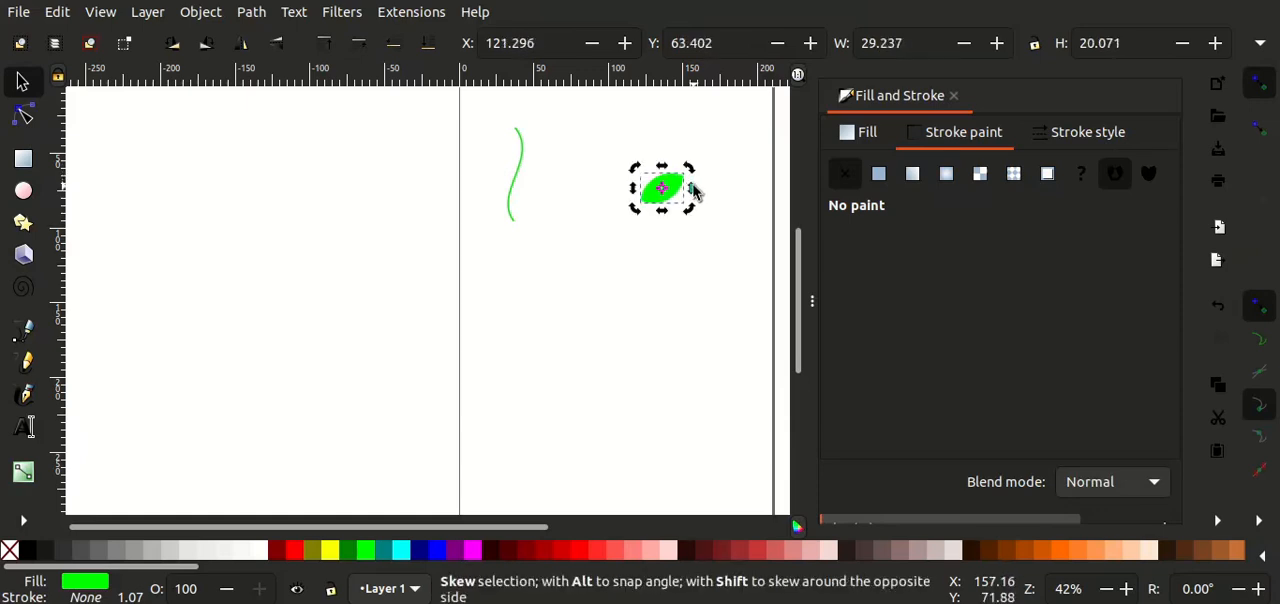
pyautogui.click(674, 198)
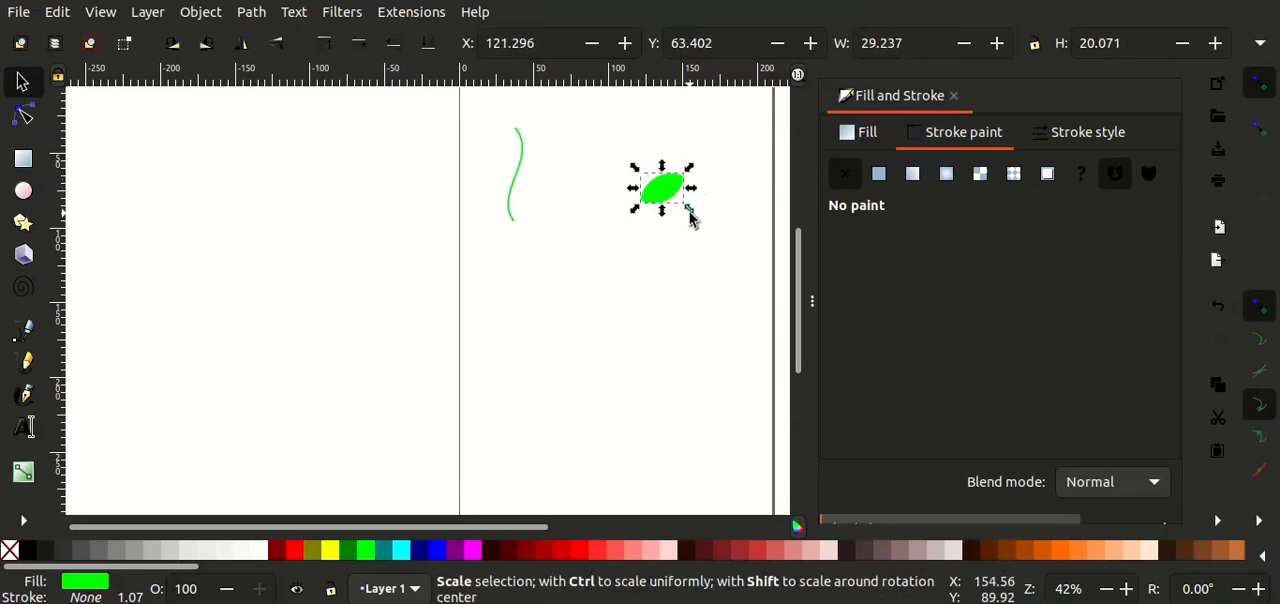
# Step: Shrink the leaf and place it at the upper end of the stem, rotated so it leans to the upper left
pyautogui.moveTo(690, 213)
pyautogui.mouseDown()
pyautogui.moveTo(632, 169)
pyautogui.moveTo(534, 135)
pyautogui.mouseUp()
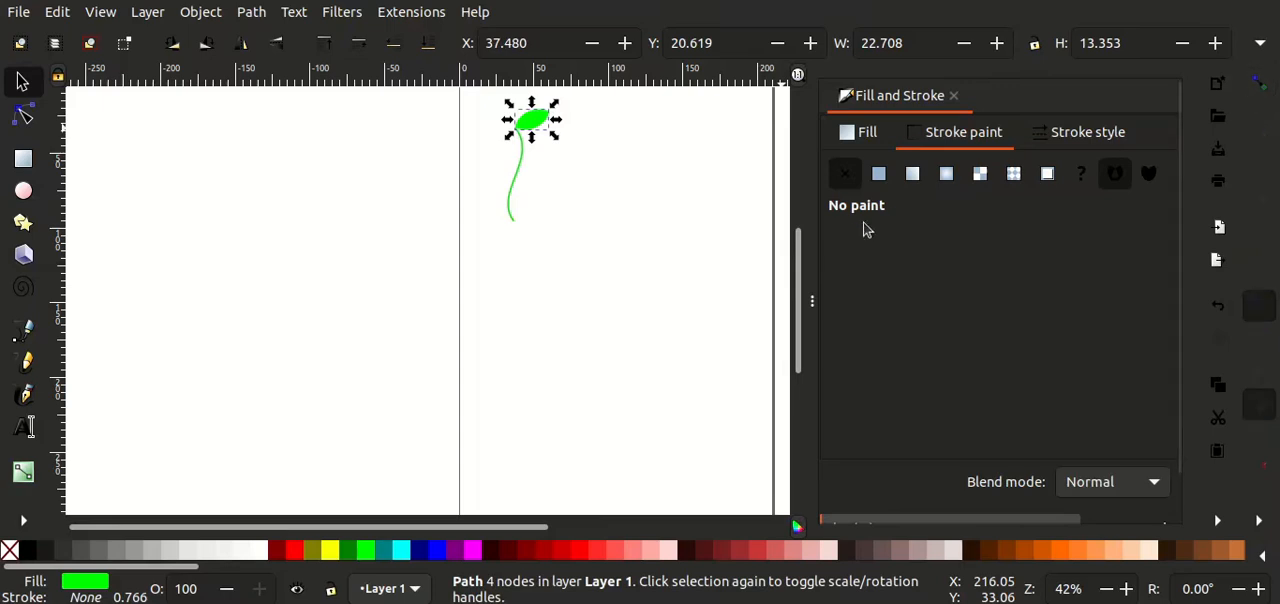
pyautogui.moveTo(523, 121); pyautogui.dragTo(505, 103)
pyautogui.click(532, 120)
pyautogui.click(578, 146)
pyautogui.click(505, 104)
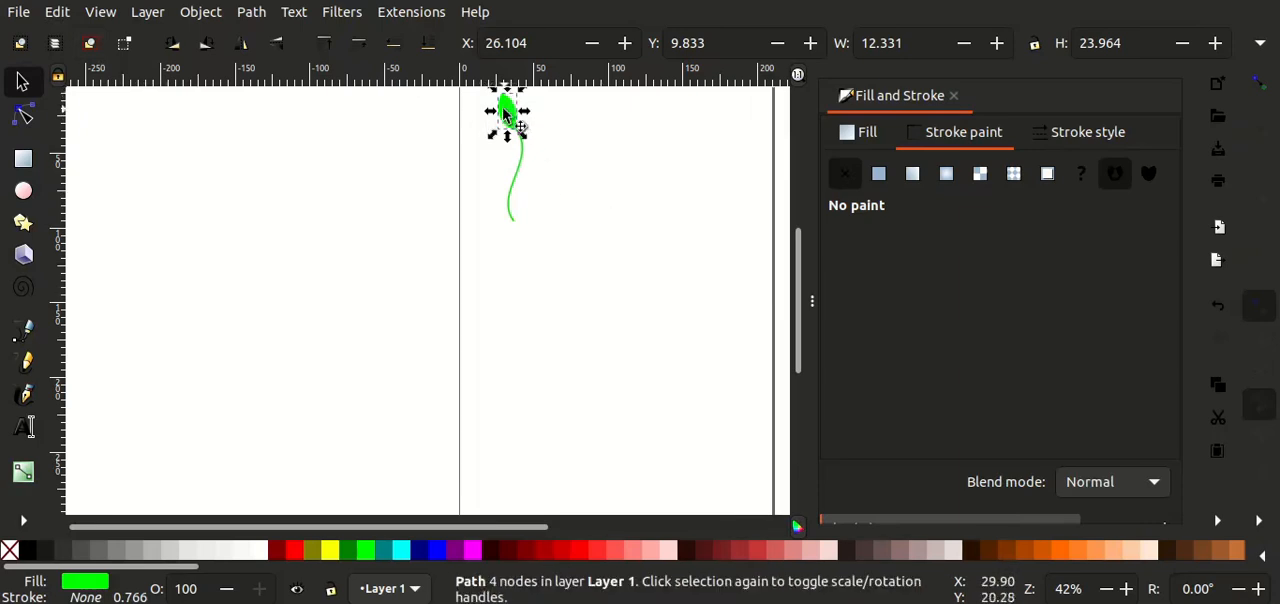
# Step: Duplicate the leaf and place the copy at the right side of the stem's upper end, leaning to the upper right
pyautogui.moveTo(506, 118); pyautogui.dragTo(563, 117)
pyautogui.hotkey('ctrl', 'd')
pyautogui.click(544, 121)
pyautogui.press('Left')
pyautogui.press('Left')
pyautogui.press('Left')
pyautogui.press('Left')
pyautogui.press('Down')
pyautogui.press('Down')
pyautogui.press('Down')
pyautogui.press('Down')
pyautogui.press('Down')
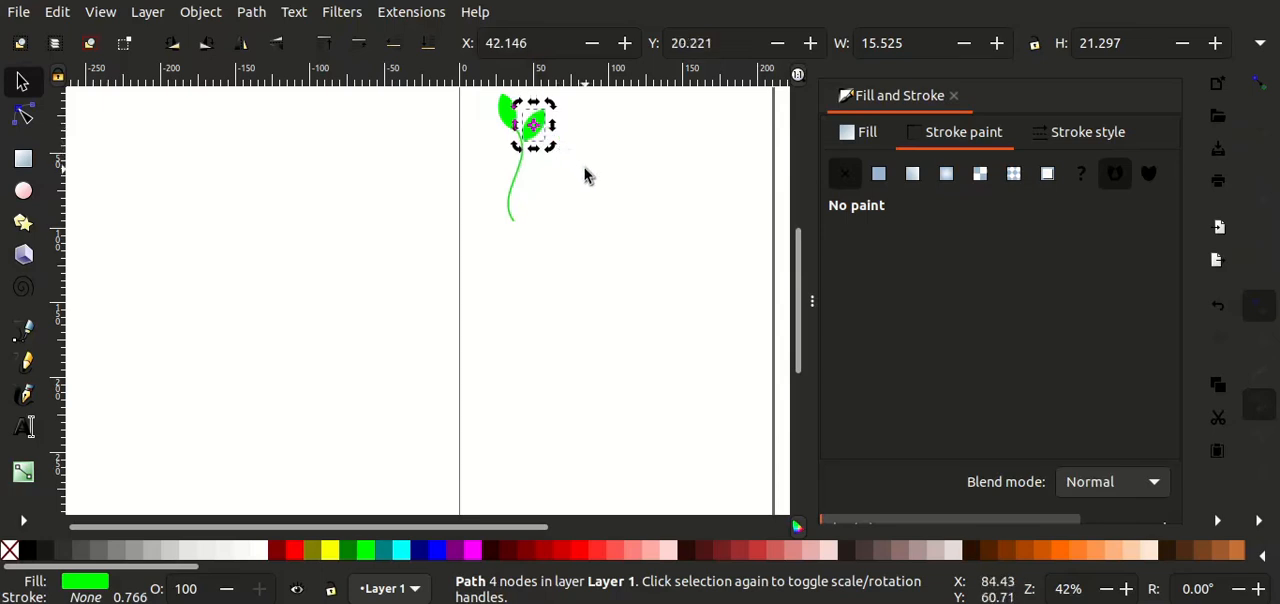
# Step: Adjust the second leaf's rotation and nudge it down and left until its base meets the upper end of the stem
pyautogui.moveTo(541, 129)
pyautogui.mouseDown()
pyautogui.moveTo(519, 148)
pyautogui.moveTo(535, 137)
pyautogui.mouseUp()
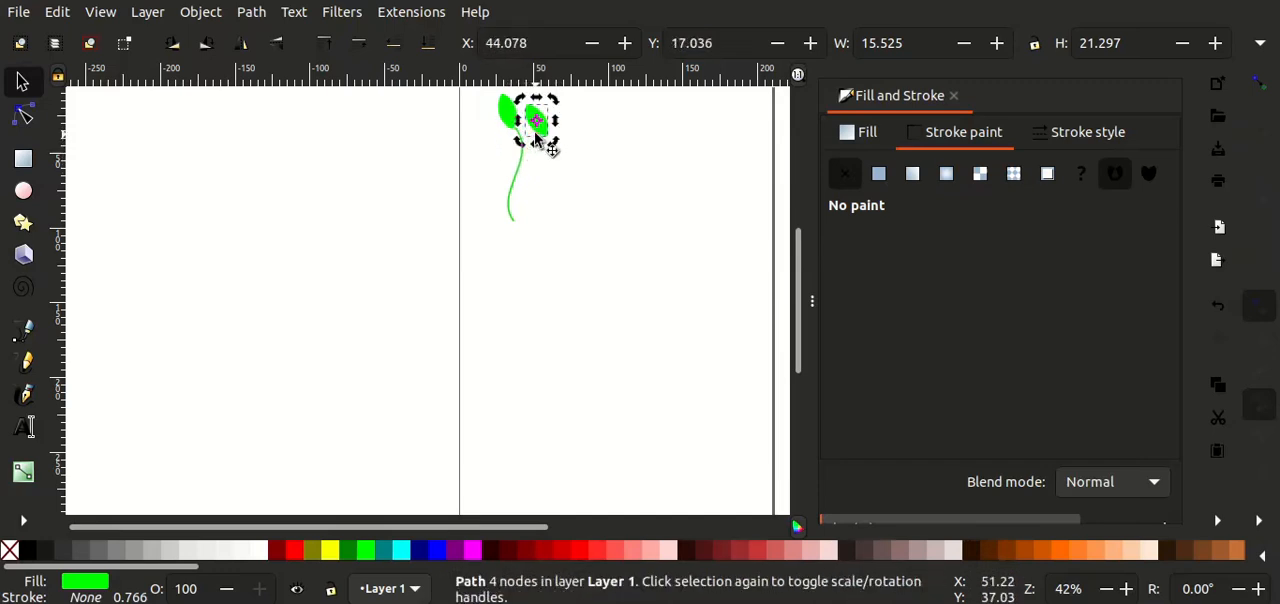
pyautogui.click(563, 137)
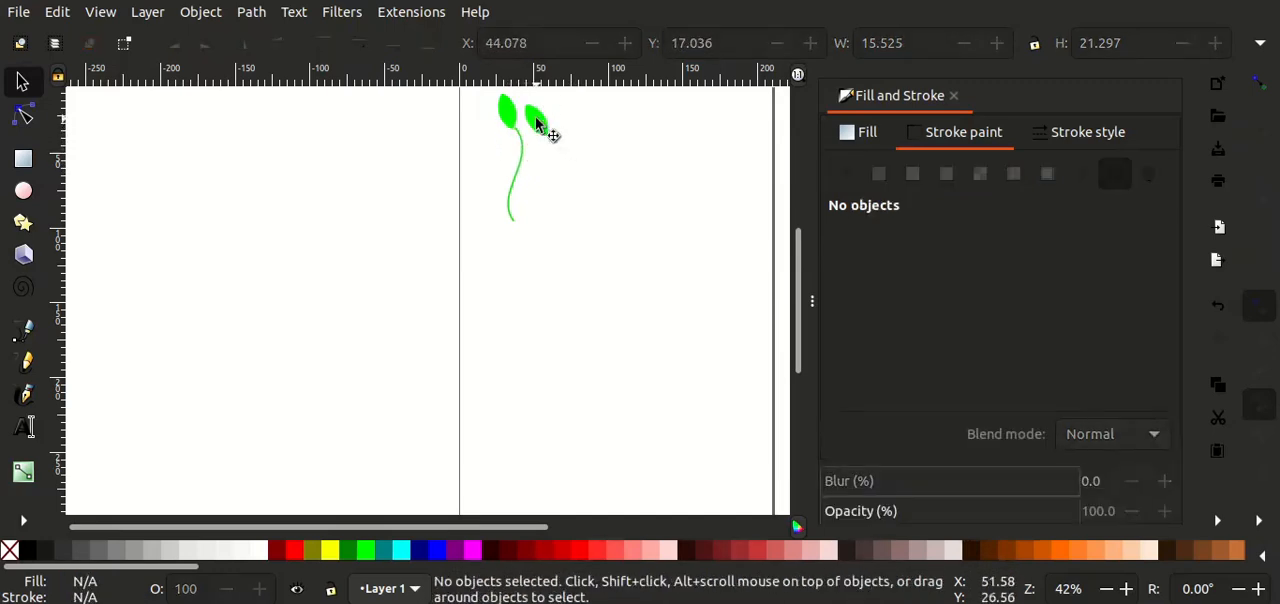
pyautogui.click(537, 123)
pyautogui.moveTo(537, 123); pyautogui.dragTo(566, 121)
pyautogui.click(540, 122)
pyautogui.press('Down')
pyautogui.press('Down')
pyautogui.press('Down')
pyautogui.press('Down')
pyautogui.press('Down')
pyautogui.press('Down')
pyautogui.press('Down')
pyautogui.press('Down')
pyautogui.press('Down')
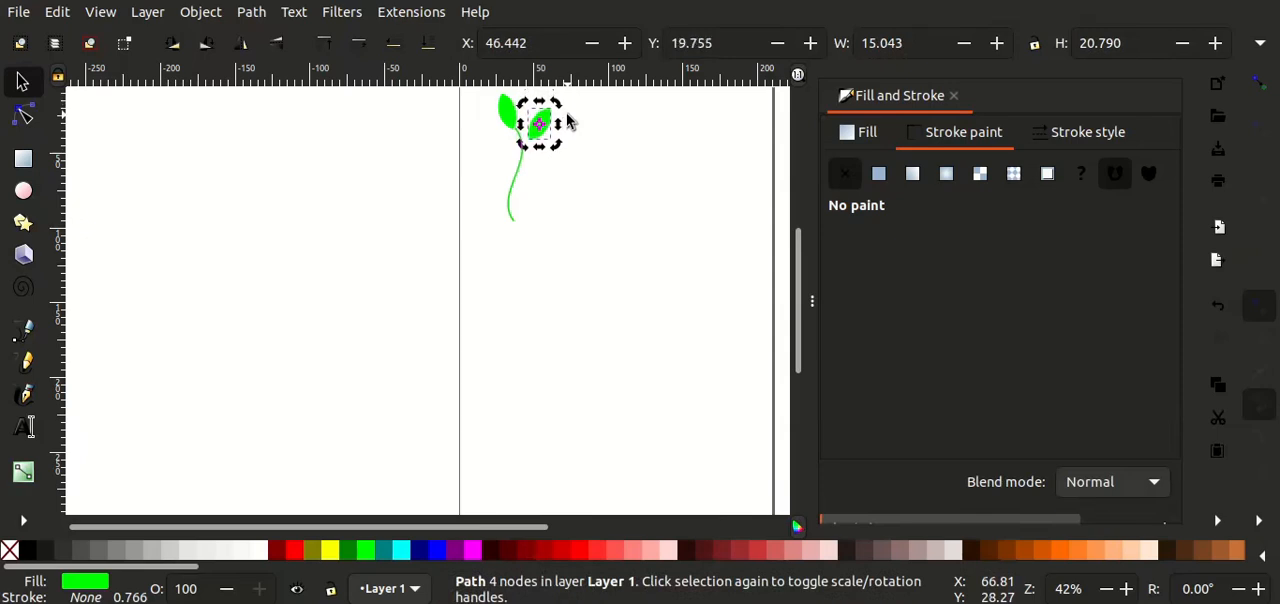
pyautogui.press('Left')
pyautogui.press('Left')
pyautogui.press('Left')
pyautogui.press('Left')
pyautogui.press('Left')
pyautogui.press('Left')
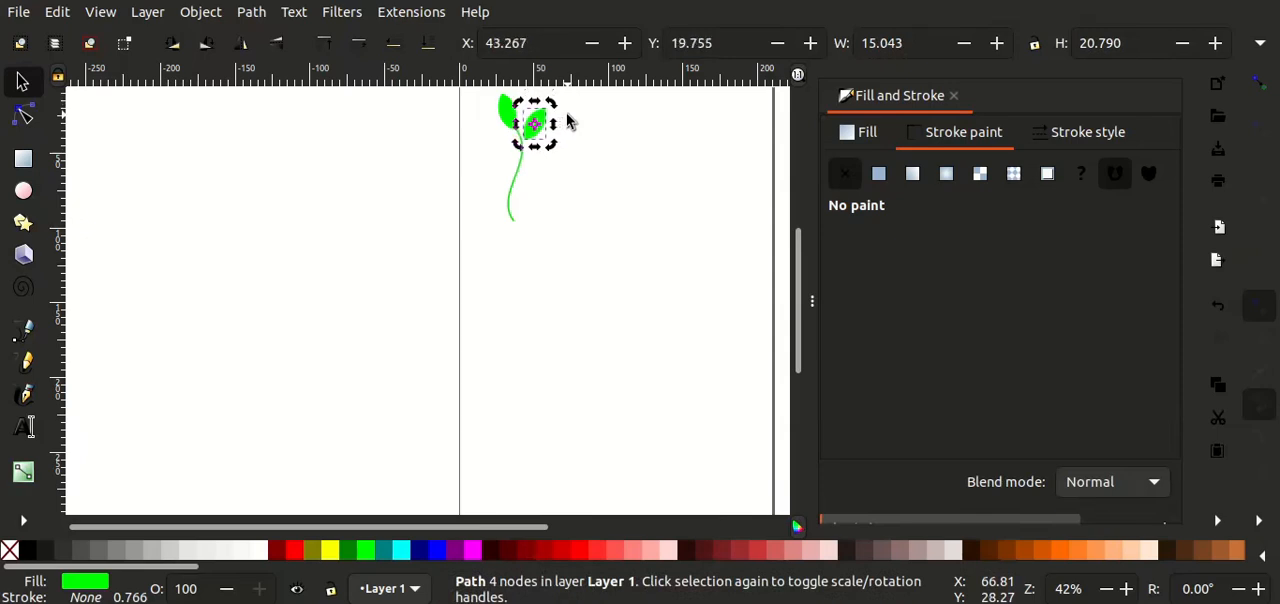
pyautogui.press('Left')
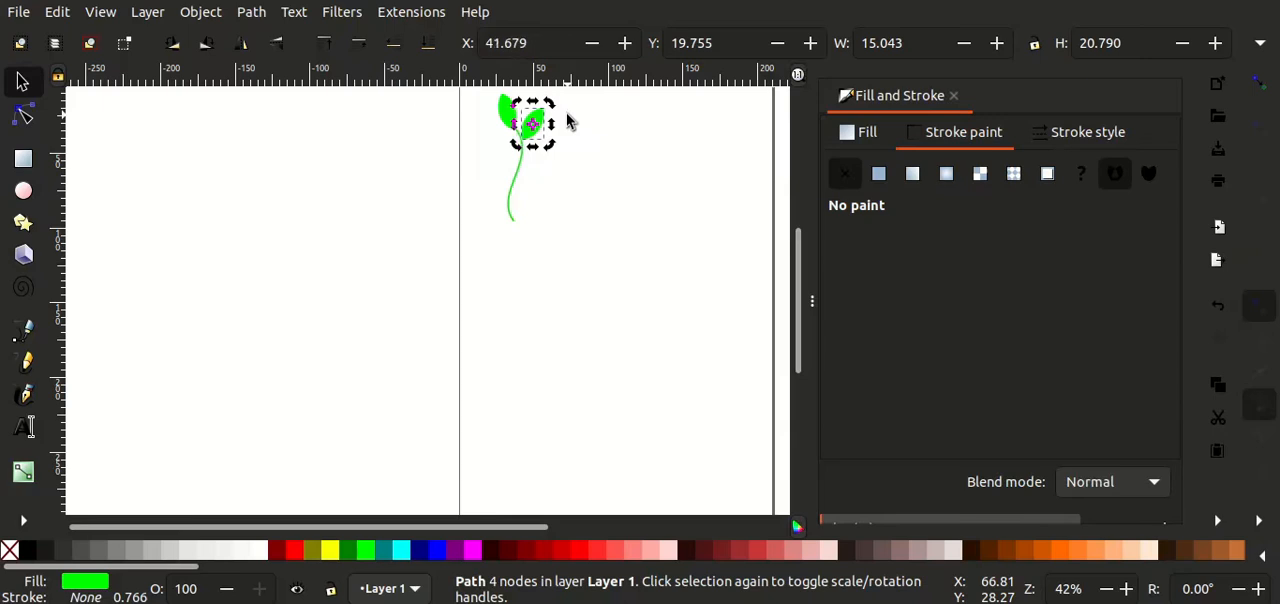
pyautogui.click(567, 121)
pyautogui.click(543, 119)
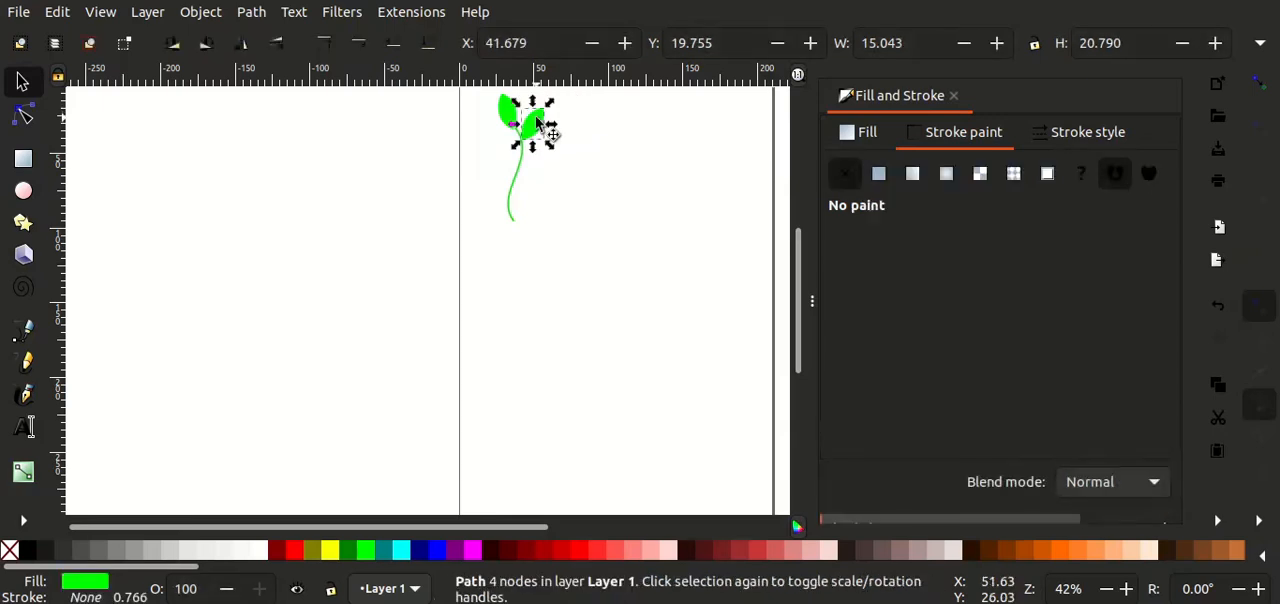
# Step: Copy the leaf at the stem's upper right and paste the copy on the empty canvas beside the stem
pyautogui.press('c')
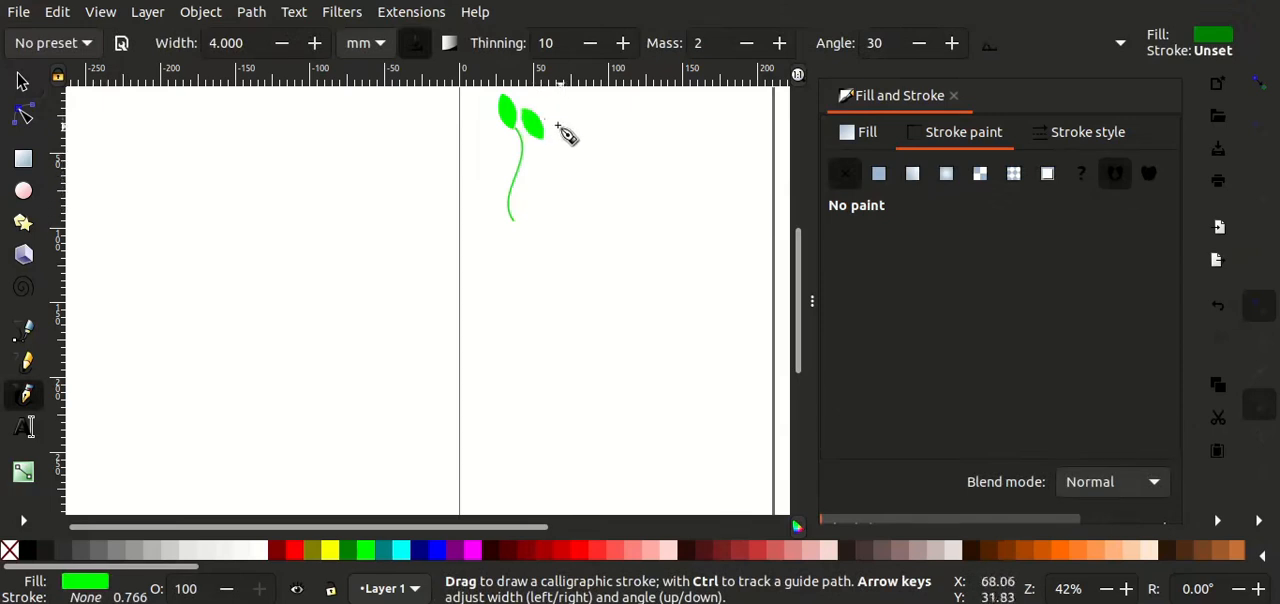
pyautogui.press('z')
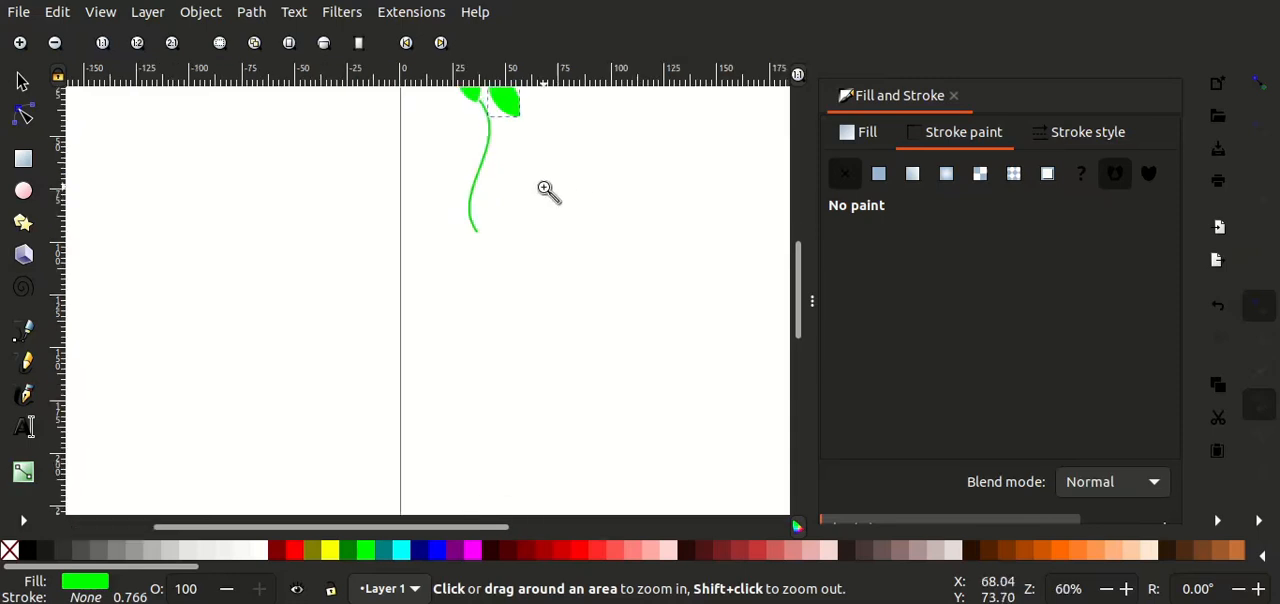
pyautogui.click(510, 110)
pyautogui.scroll(2, 510, 110)
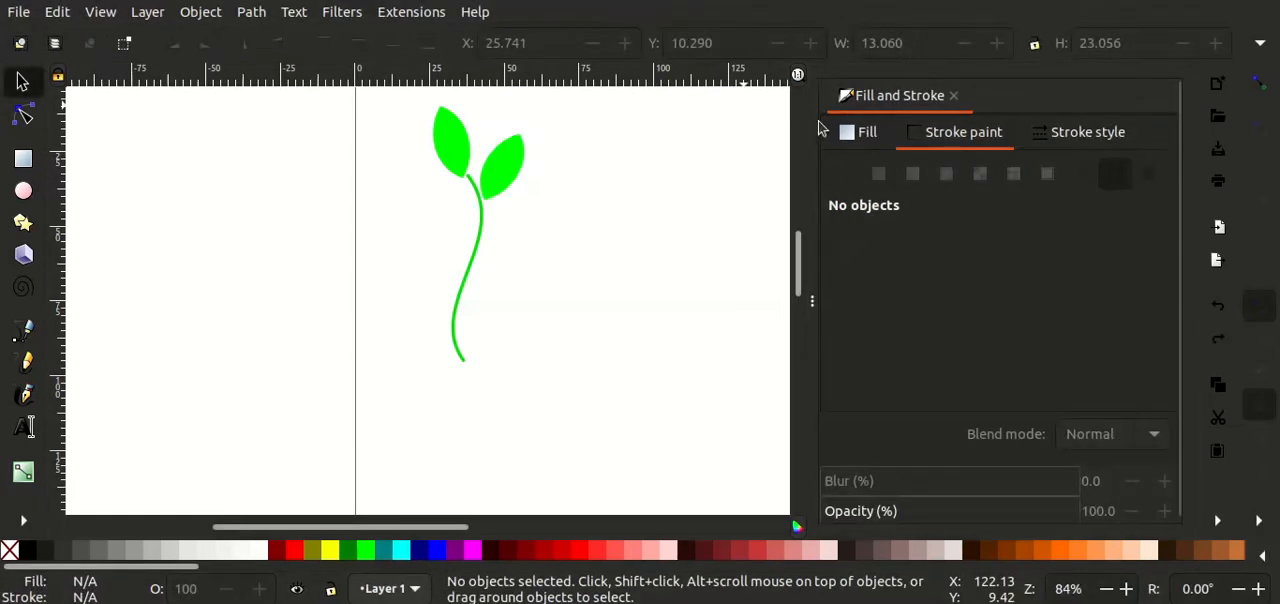
pyautogui.click(497, 172)
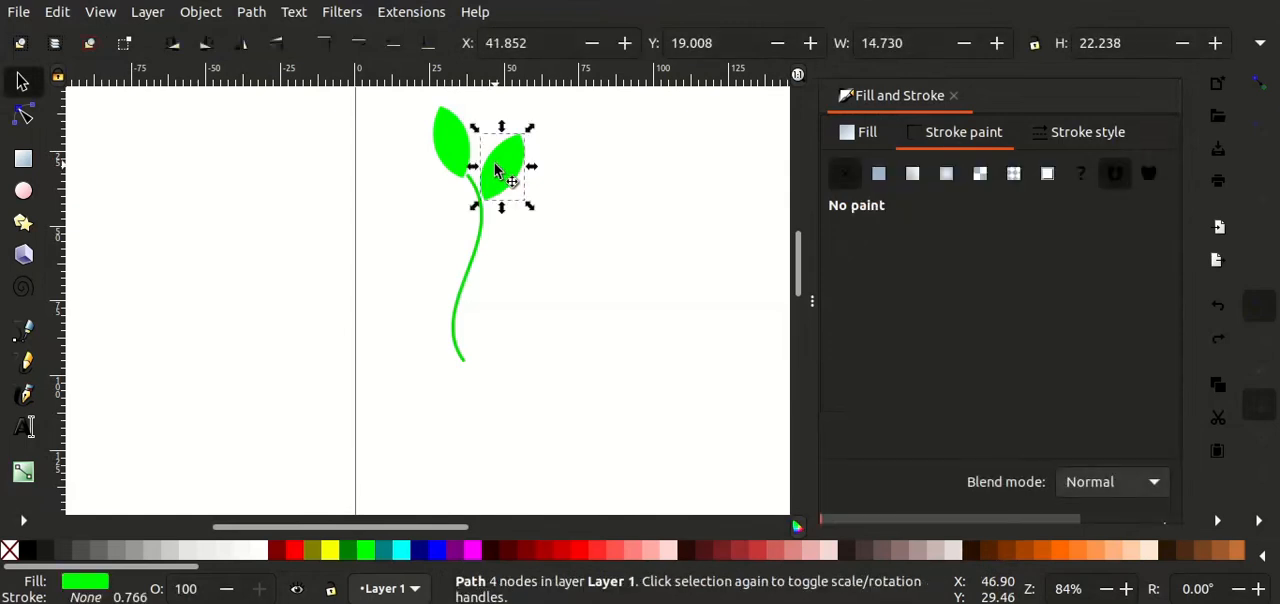
pyautogui.hotkey('ctrl', 'd')
pyautogui.click(567, 285)
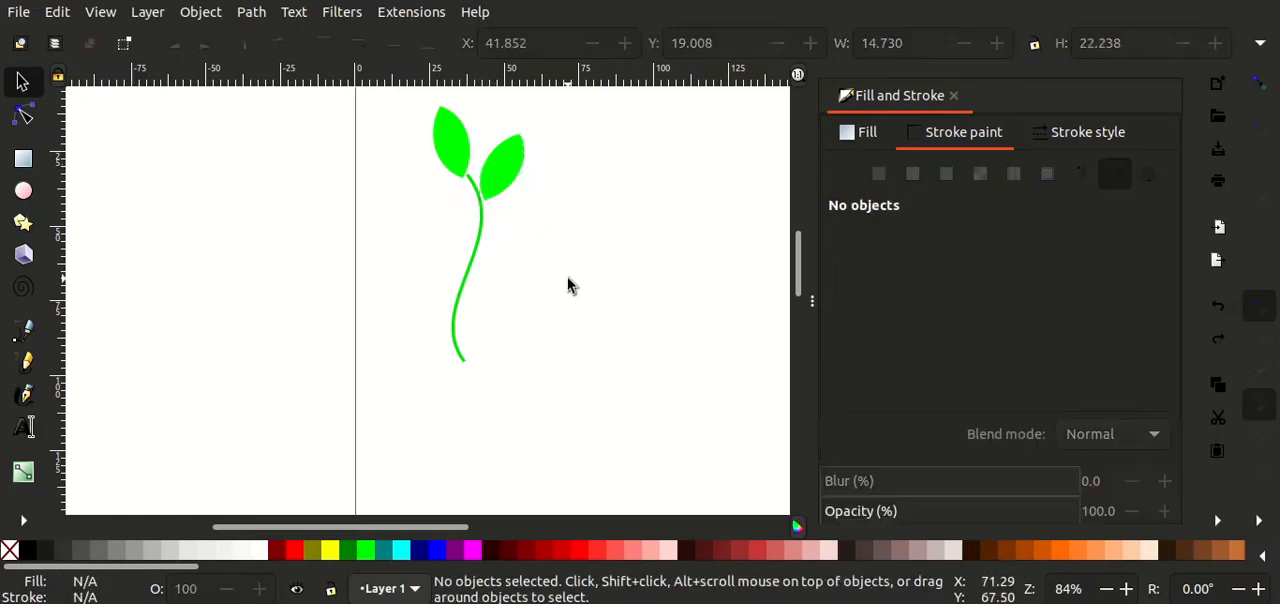
pyautogui.hotkey('ctrl', 'v')
pyautogui.moveTo(567, 279); pyautogui.dragTo(466, 254)
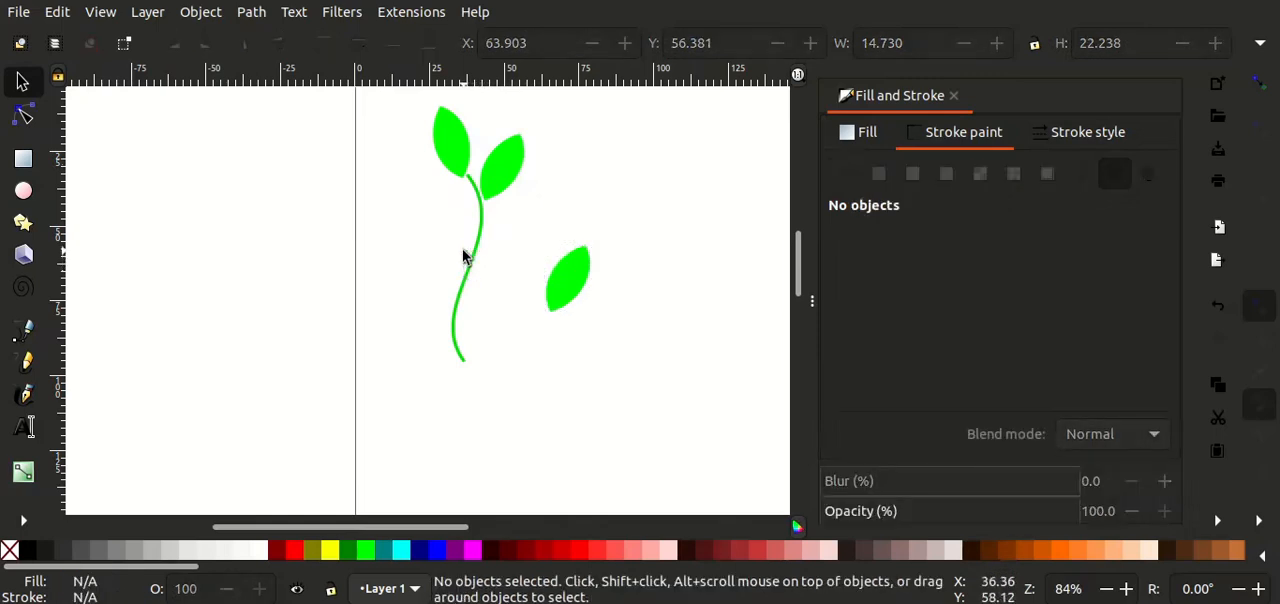
# Step: Attach the pasted leaf to the right side of the stem's middle, rotated clockwise so it lies flatter
pyautogui.click(560, 286)
pyautogui.moveTo(560, 286); pyautogui.dragTo(491, 265)
pyautogui.click(491, 265)
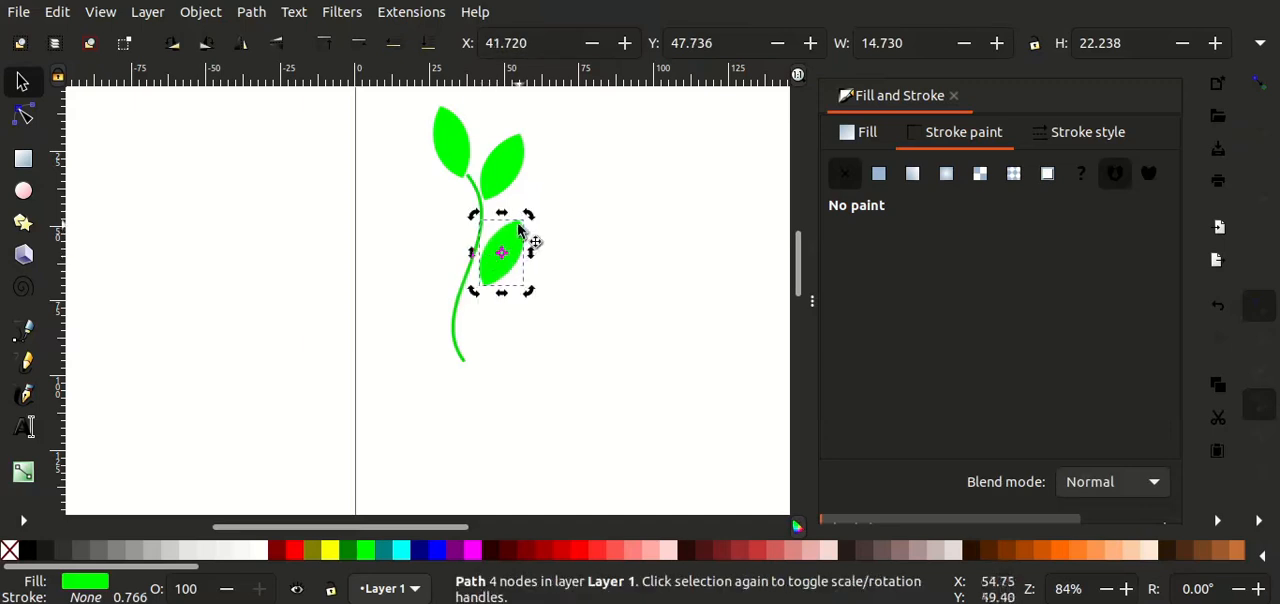
pyautogui.moveTo(525, 219); pyautogui.dragTo(537, 251)
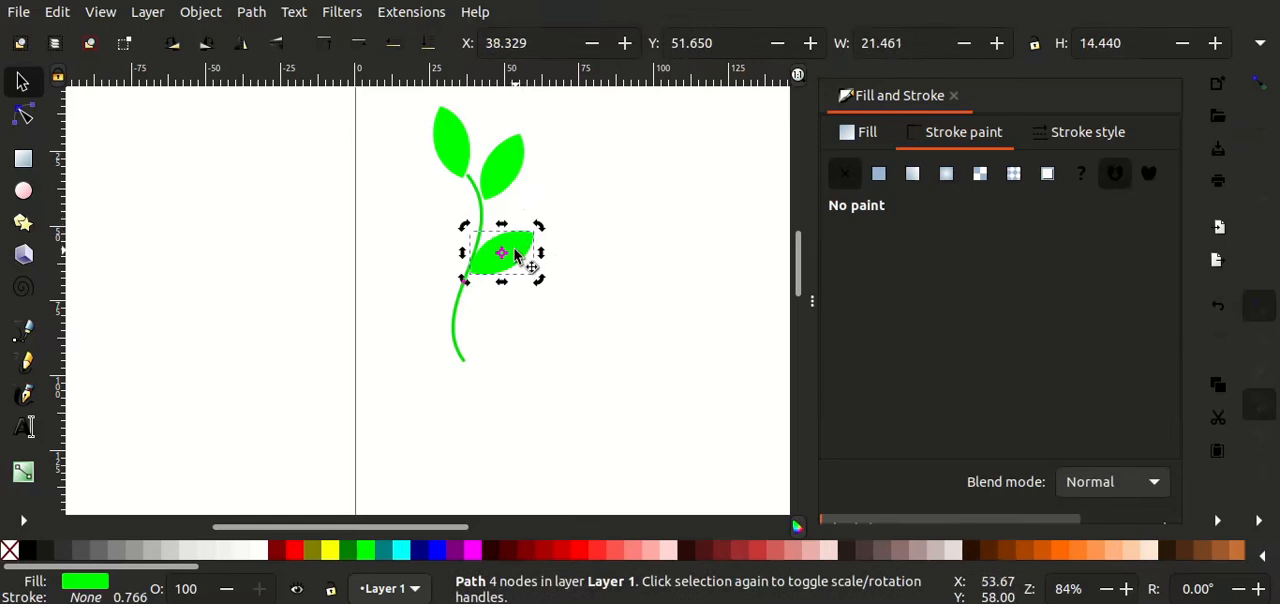
pyautogui.click(515, 256)
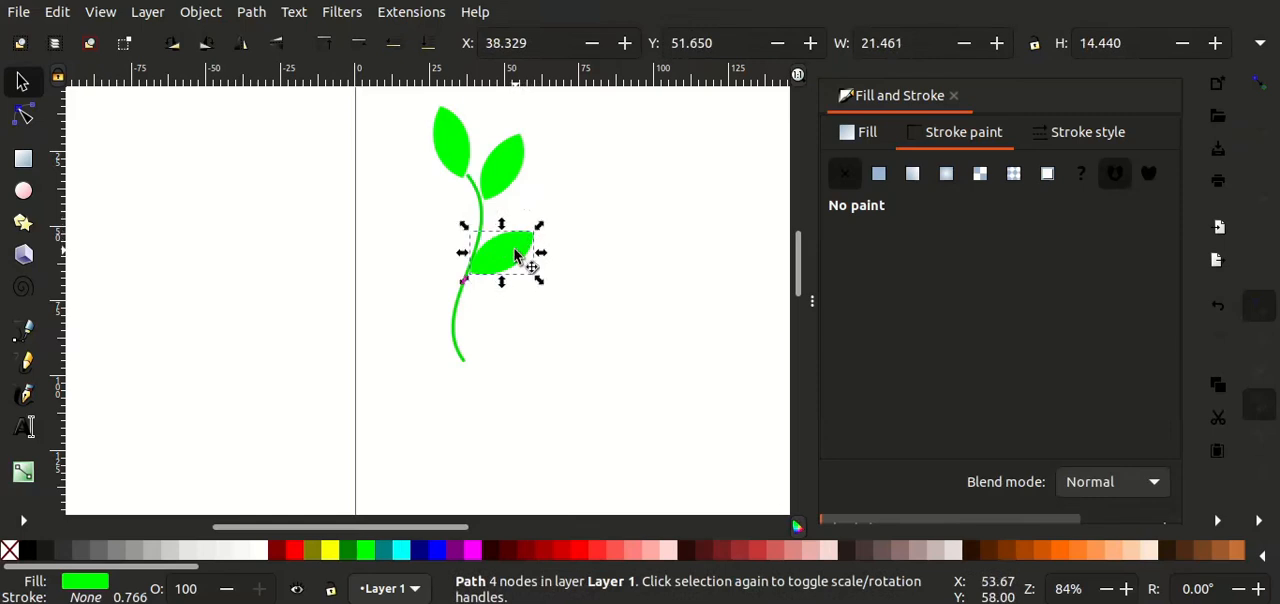
pyautogui.press('Right')
pyautogui.press('Down')
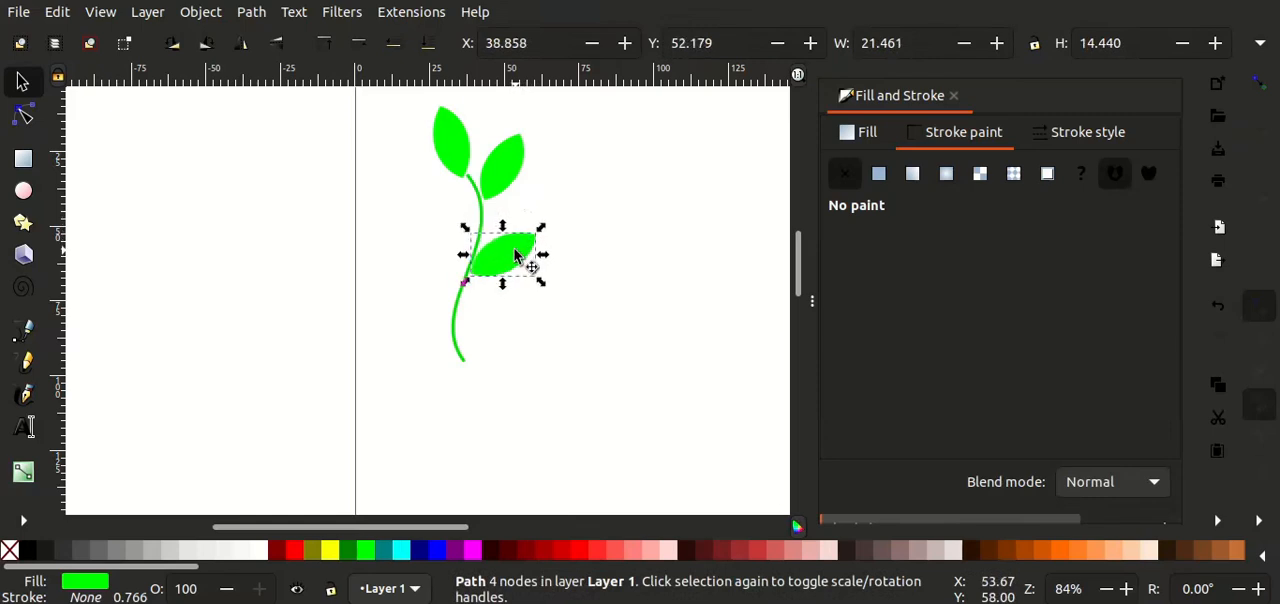
pyautogui.click(579, 305)
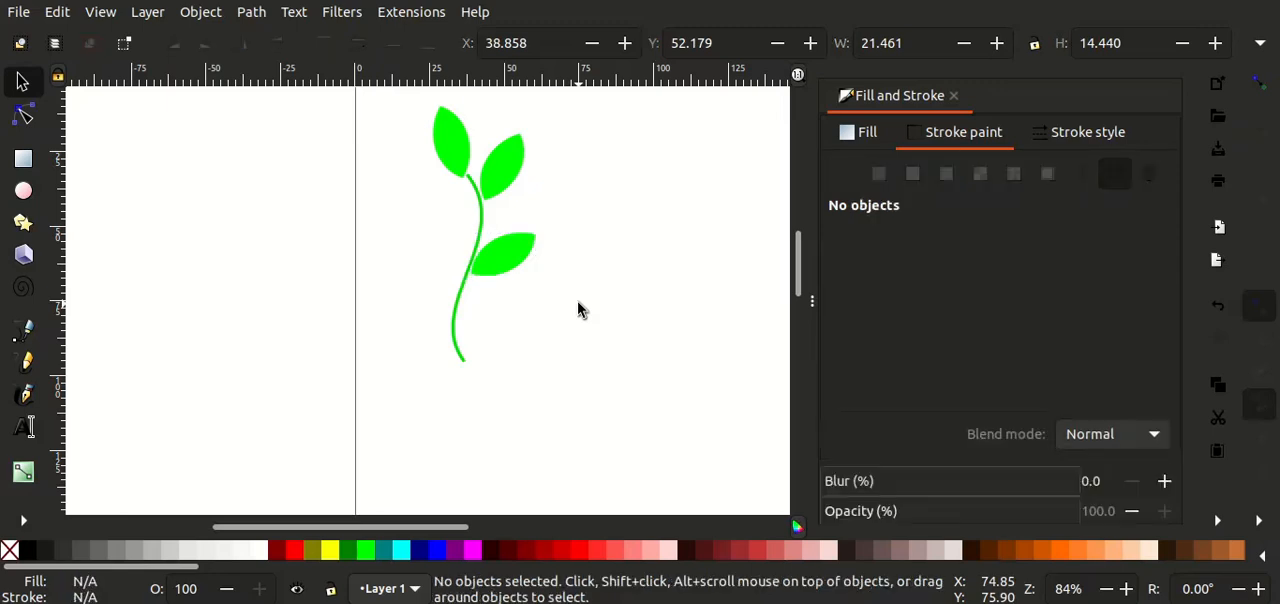
# Step: Paste a fourth leaf and attach it to the left side of the lower stem, rotated to lean to the upper left
pyautogui.click(505, 266)
pyautogui.click(635, 345)
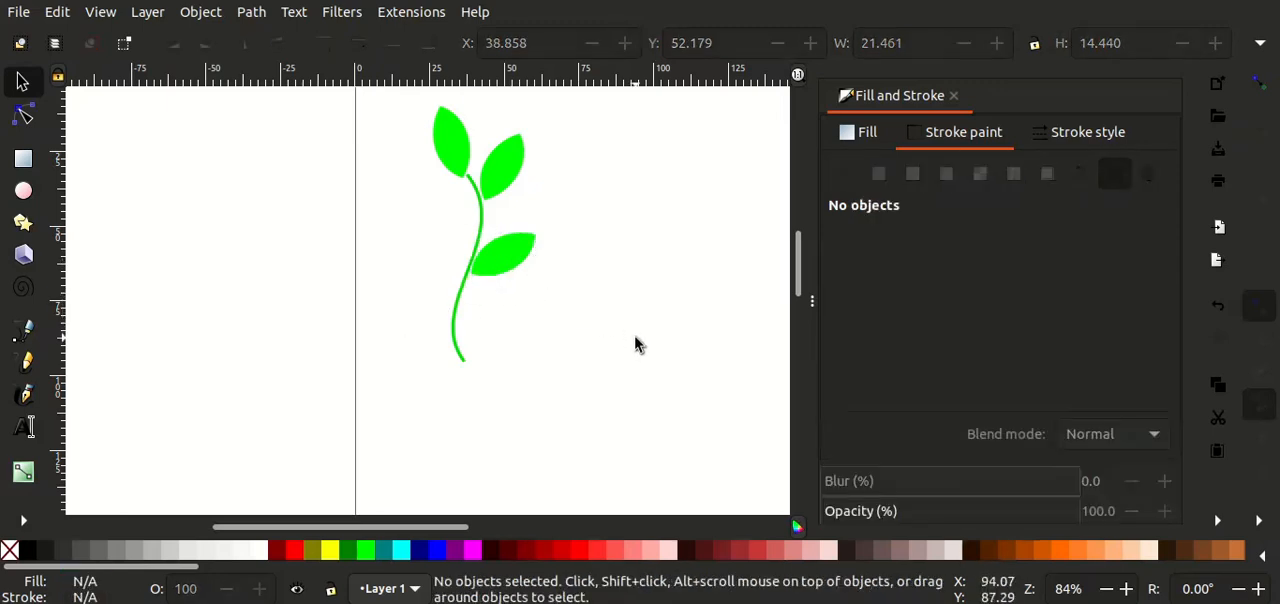
pyautogui.hotkey('ctrl', 'v')
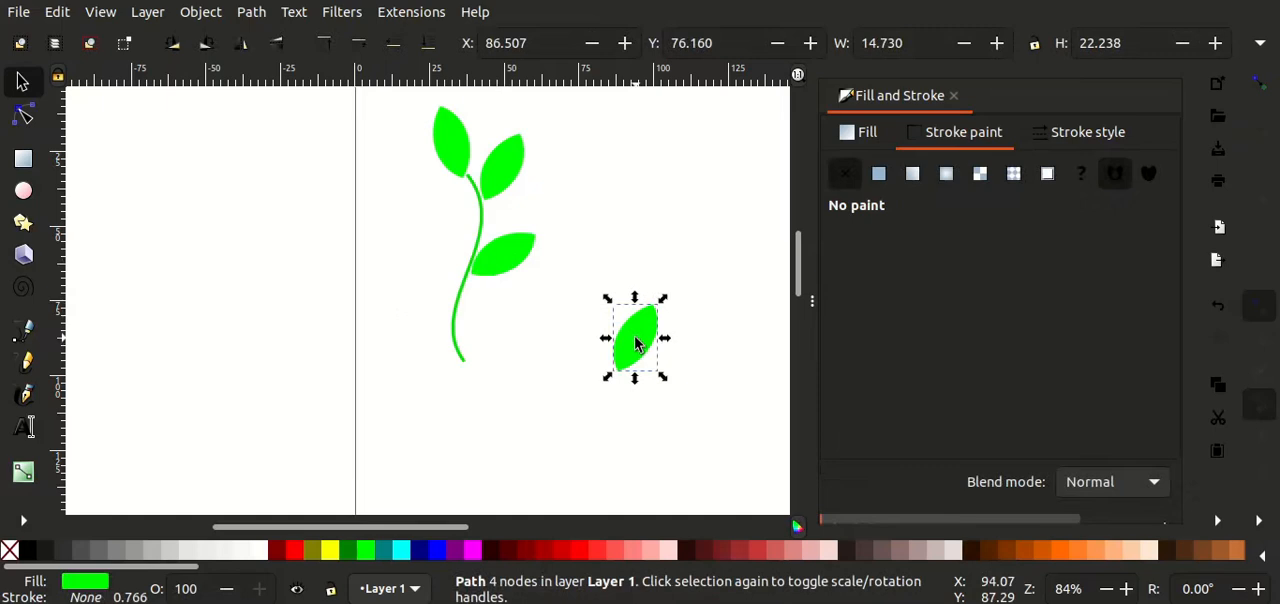
pyautogui.press('Escape')
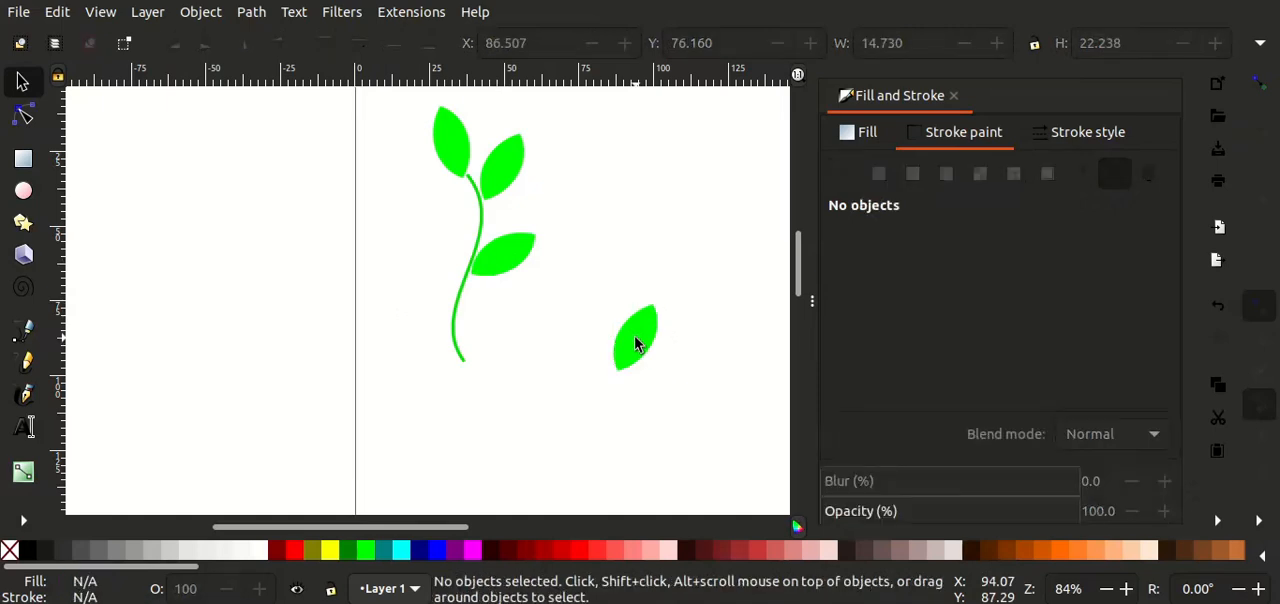
pyautogui.click(650, 342)
pyautogui.click(640, 340)
pyautogui.moveTo(666, 296); pyautogui.dragTo(404, 286)
pyautogui.click(620, 333)
pyautogui.click(543, 337)
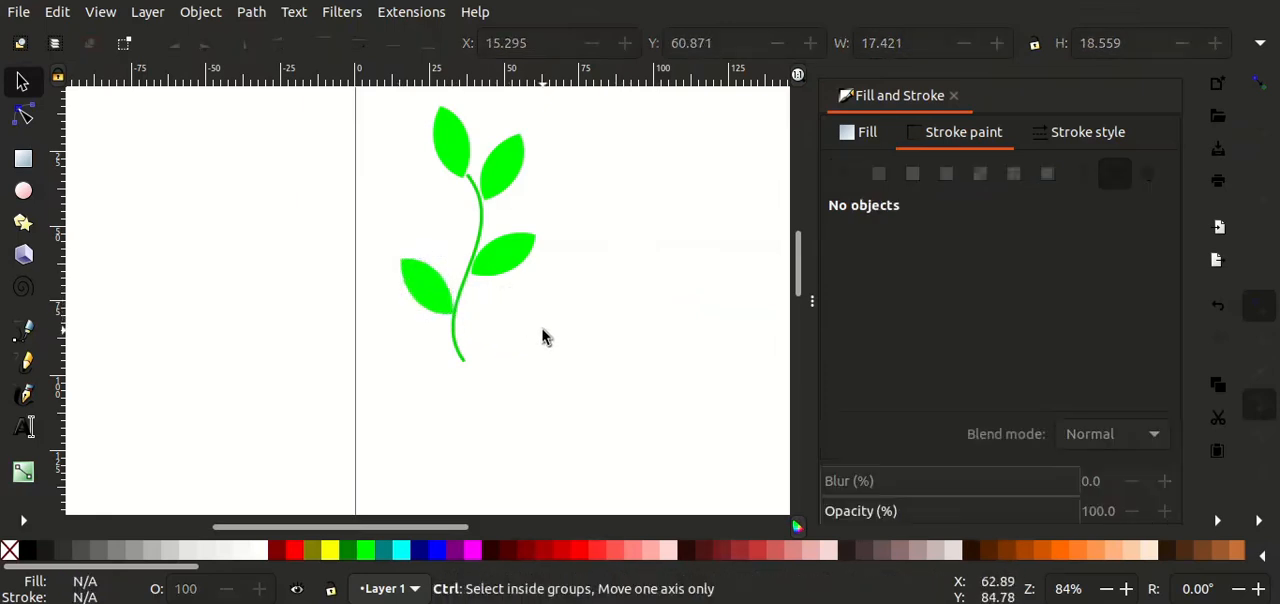
# Step: Paste a fifth leaf, rotate it toward the upper left and attach it to the stem's left side between the two left leaves
pyautogui.hotkey('ctrl', 'v')
pyautogui.press('Escape')
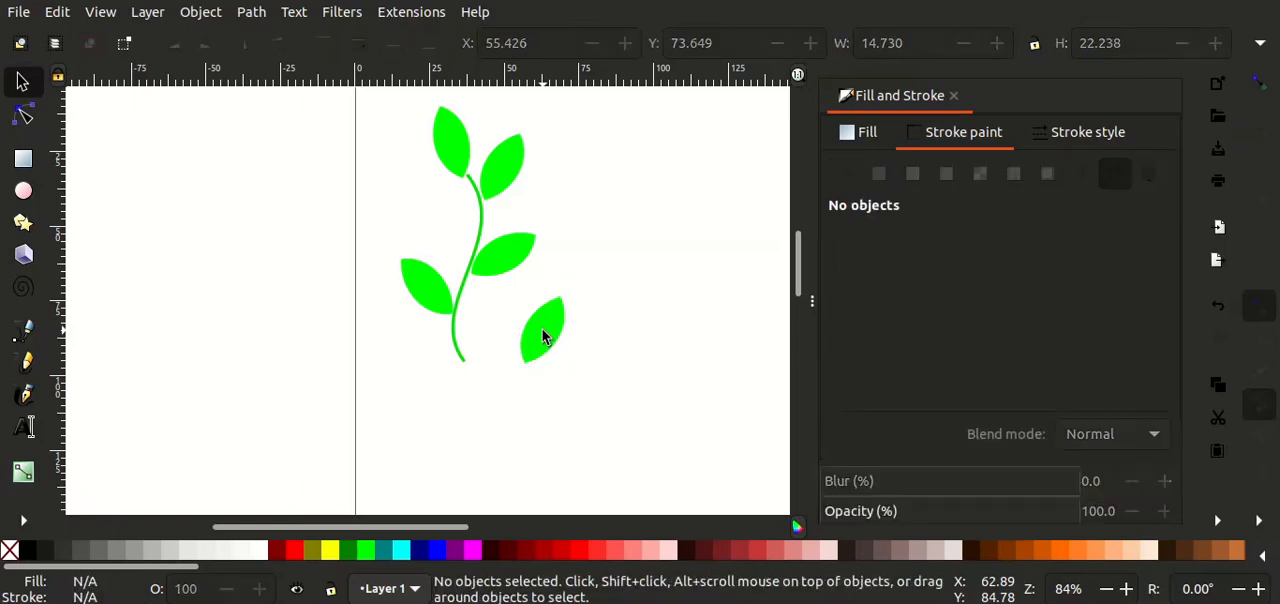
pyautogui.click(541, 333)
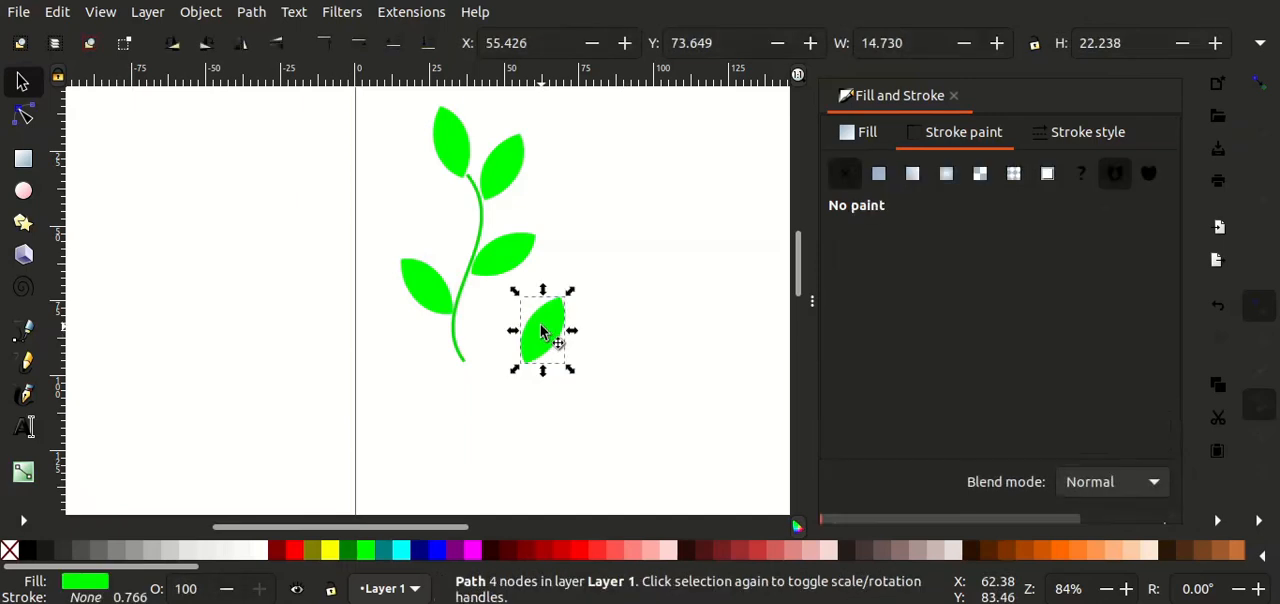
pyautogui.click(541, 333)
pyautogui.moveTo(570, 291); pyautogui.dragTo(531, 288)
pyautogui.click(532, 328)
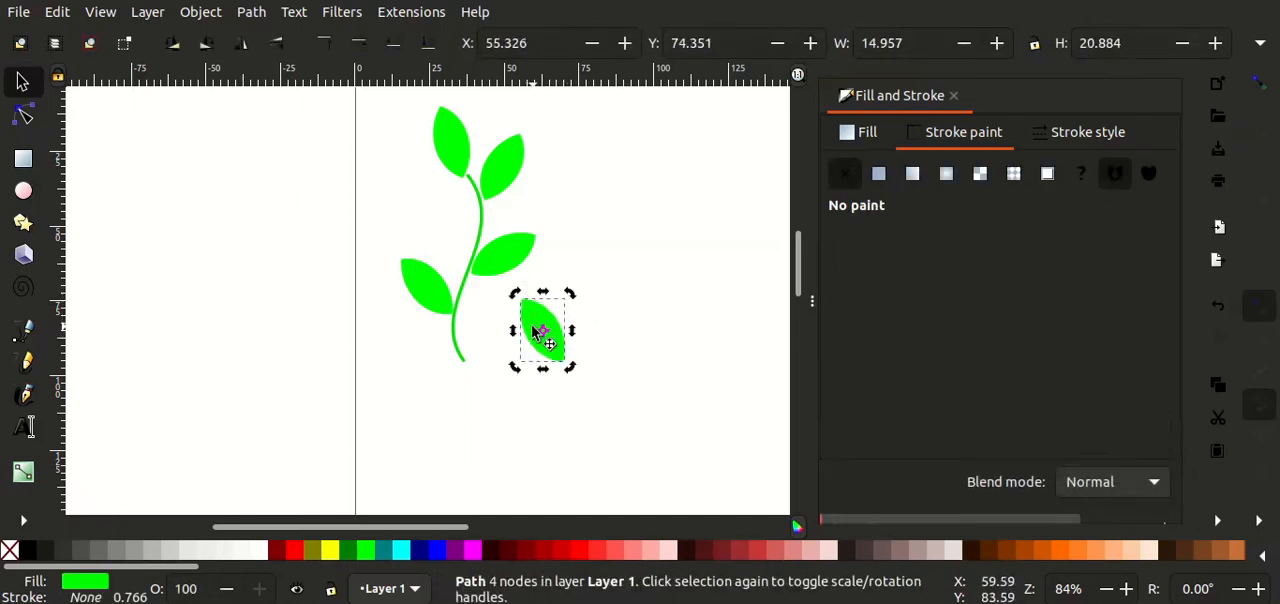
pyautogui.moveTo(533, 333); pyautogui.dragTo(436, 213)
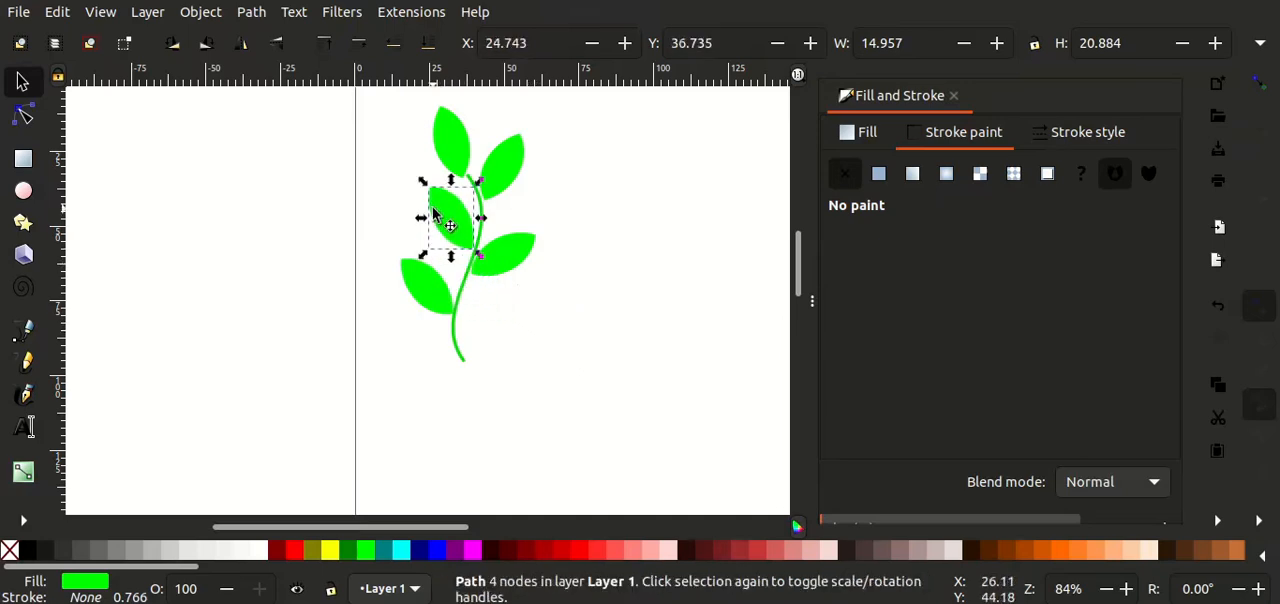
pyautogui.click(593, 278)
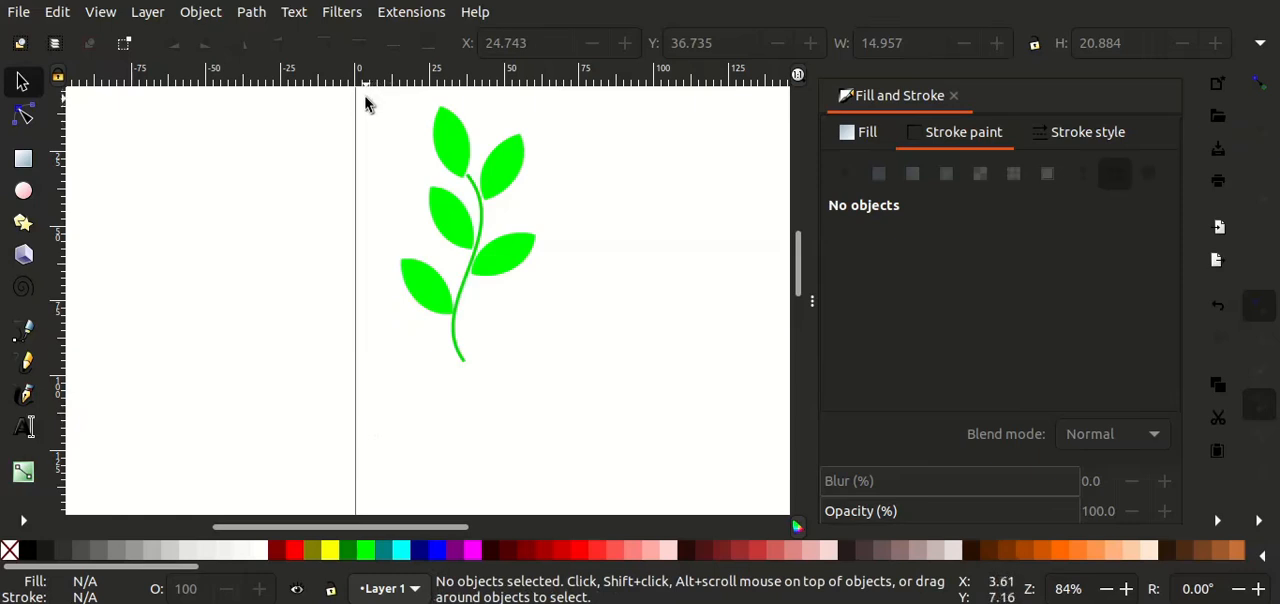
# Step: Group the stem and all five leaves into a single object and select the group
pyautogui.moveTo(366, 100); pyautogui.dragTo(586, 392)
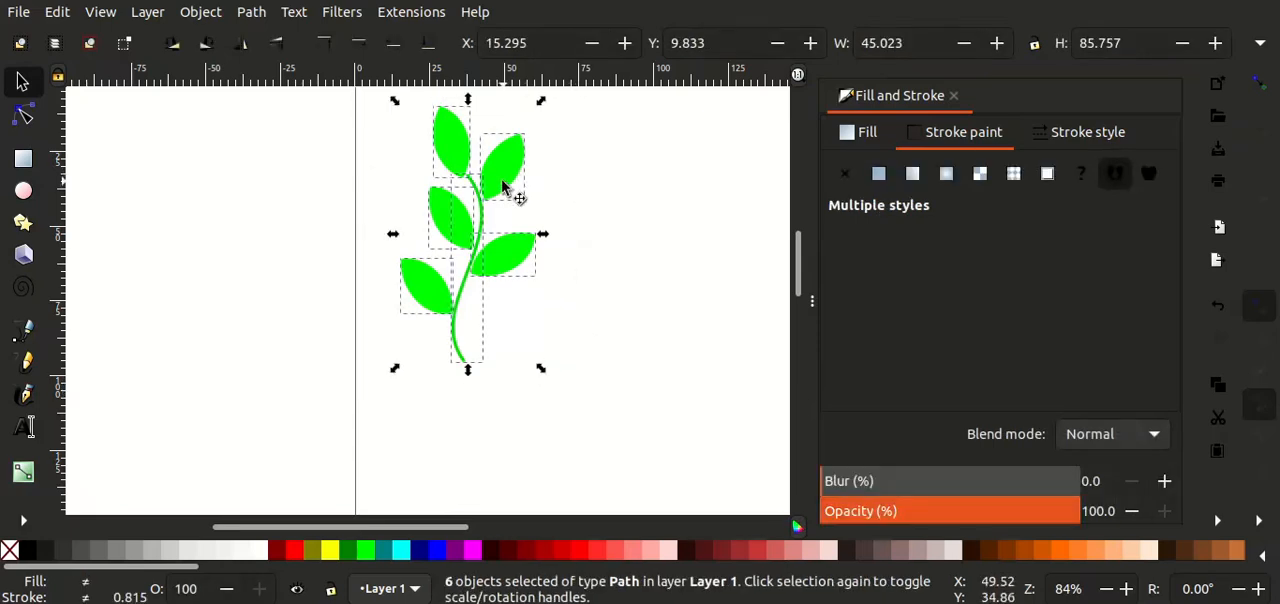
pyautogui.click(213, 15)
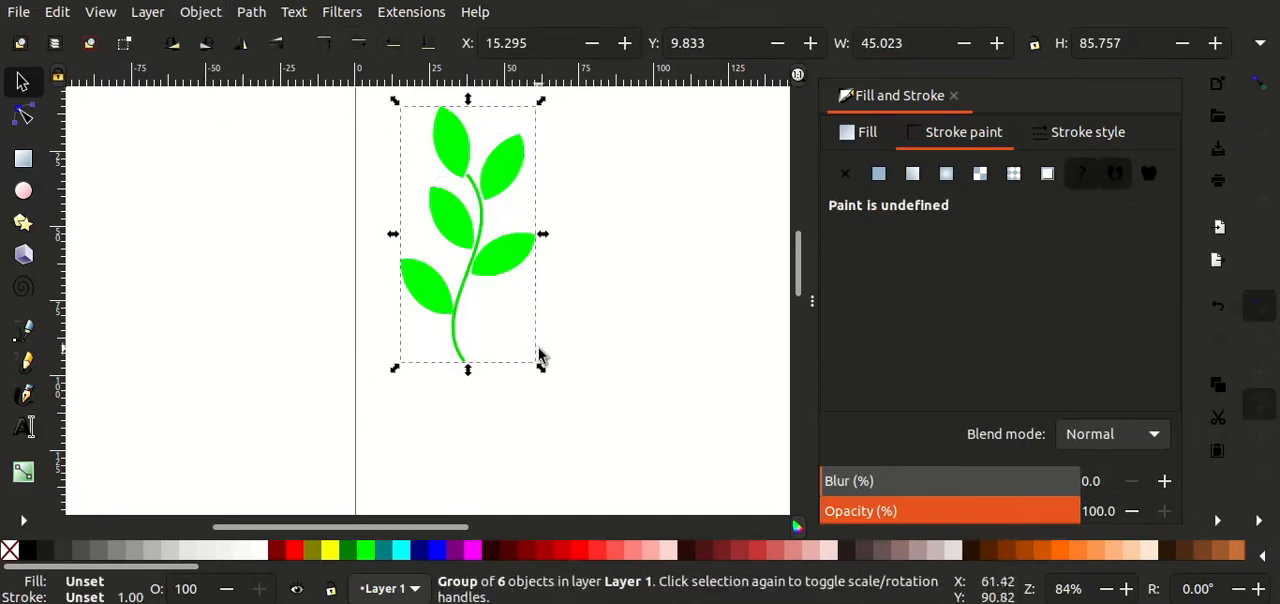
pyautogui.click(608, 355)
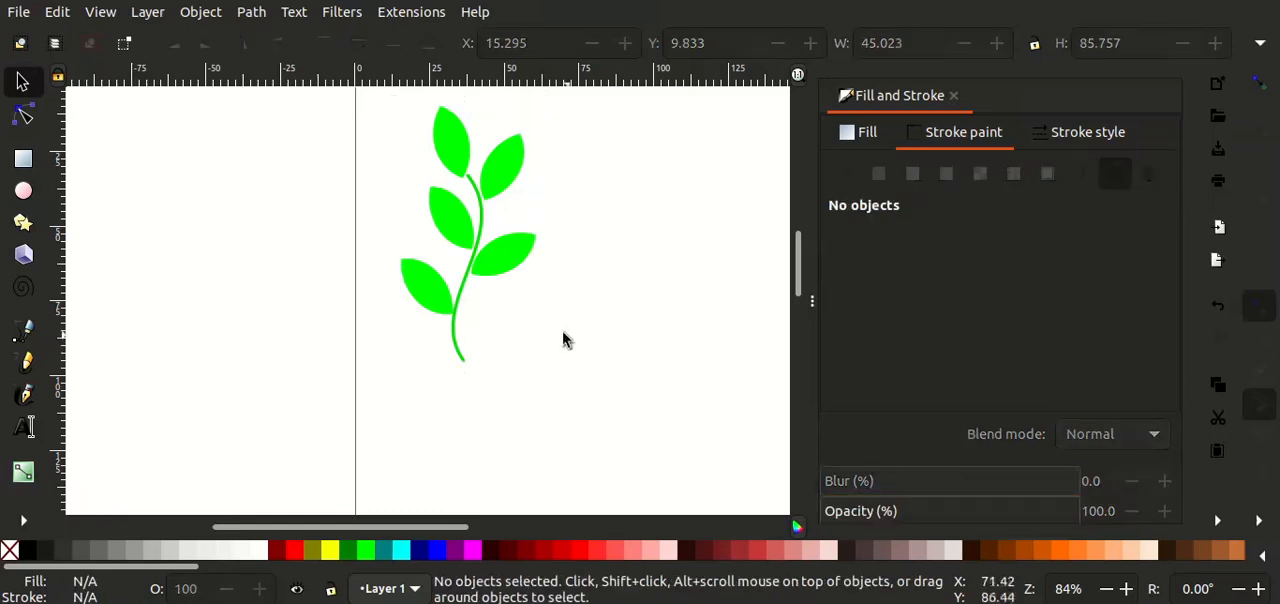
pyautogui.click(510, 274)
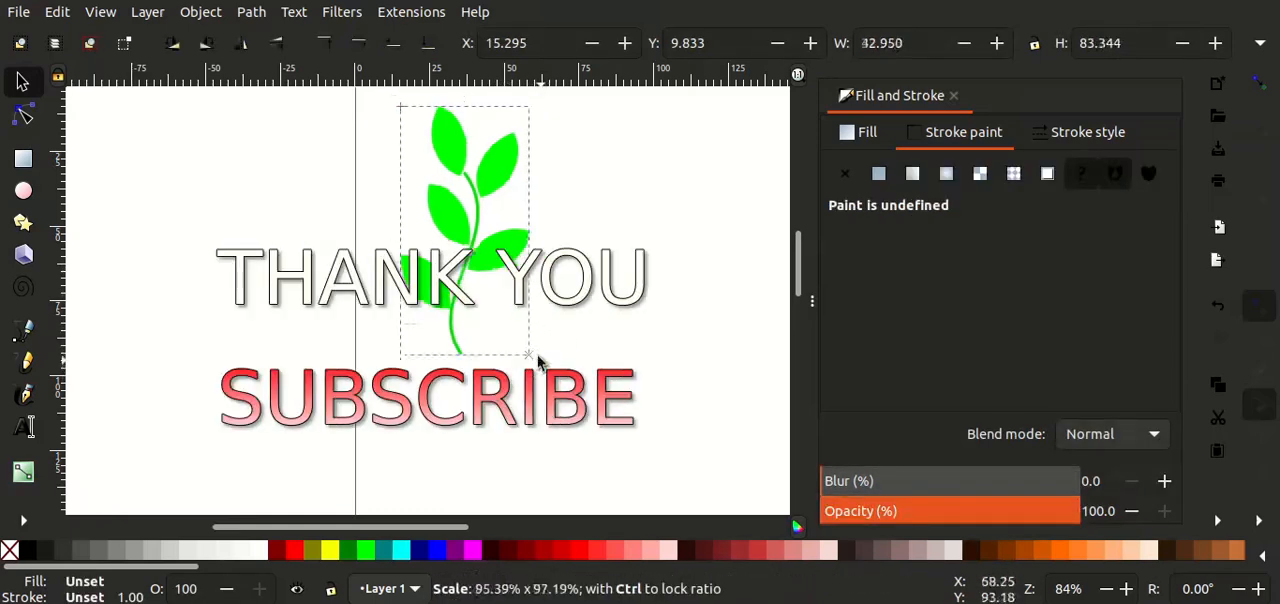